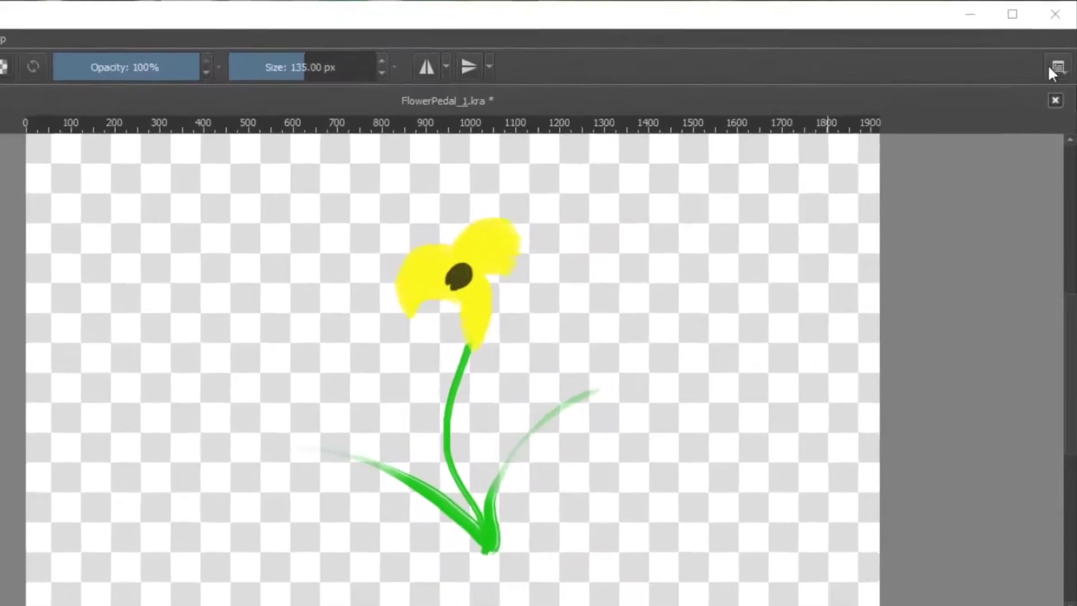
- Pick Animation from the top-right workspace chooser to rearrange Krita's panels
click(1063, 47)
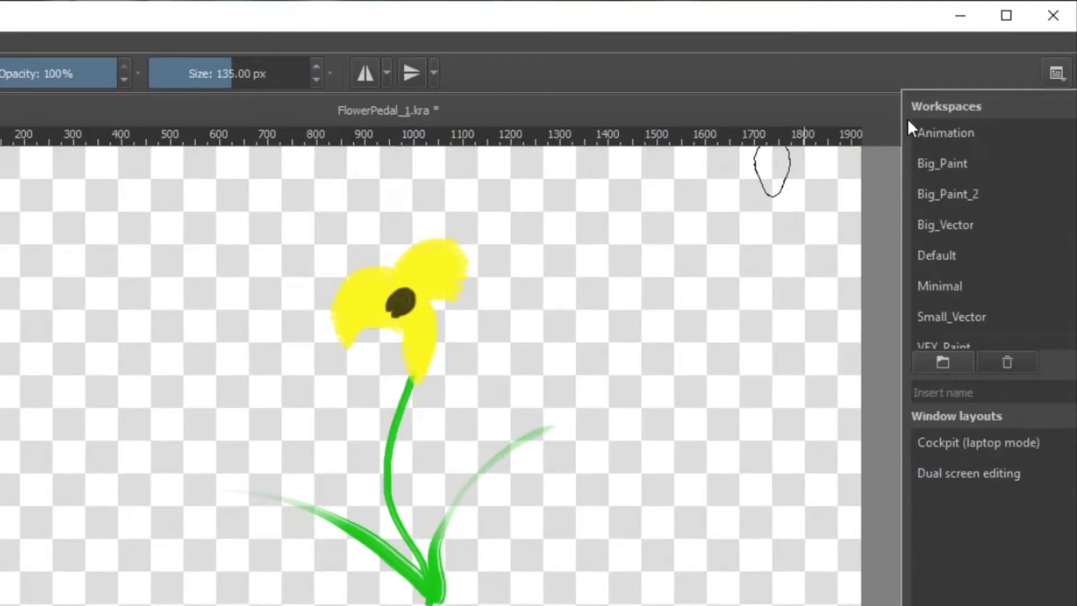
click(973, 134)
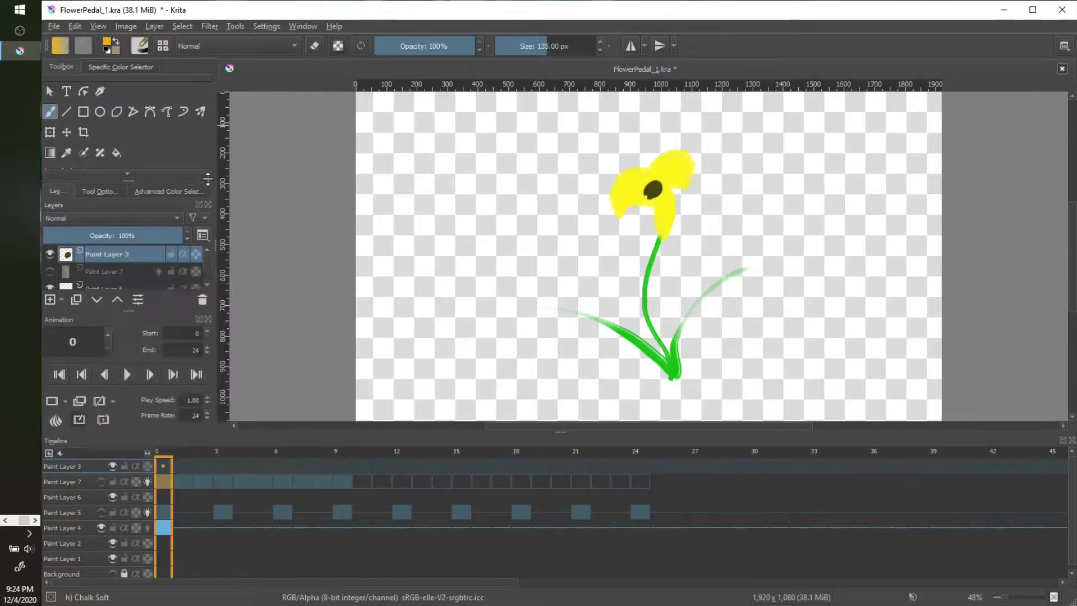
mouse_move(122, 249)
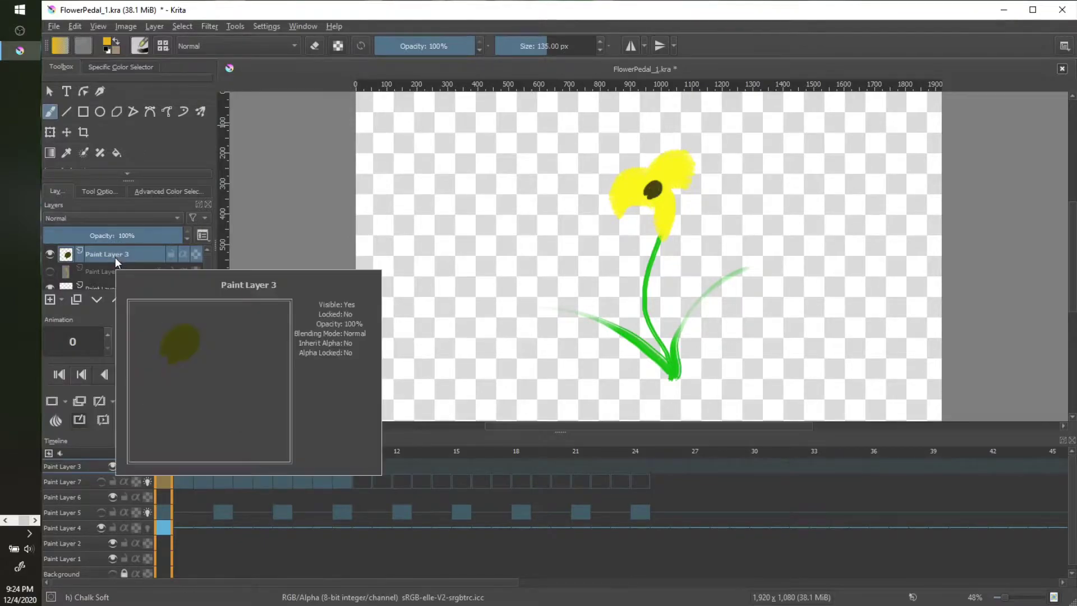
right_click(115, 262)
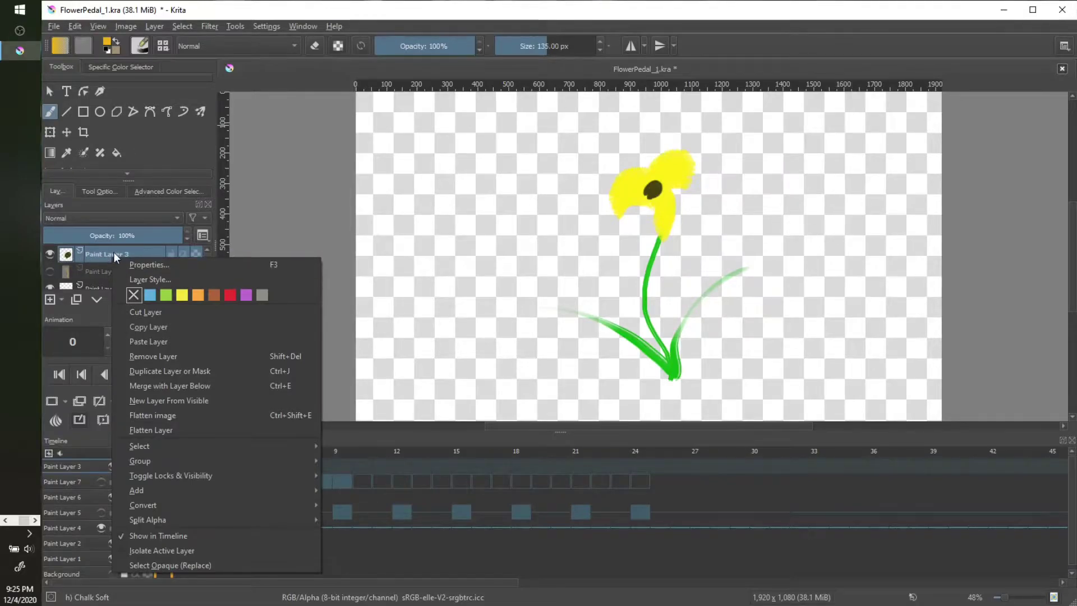
click(103, 253)
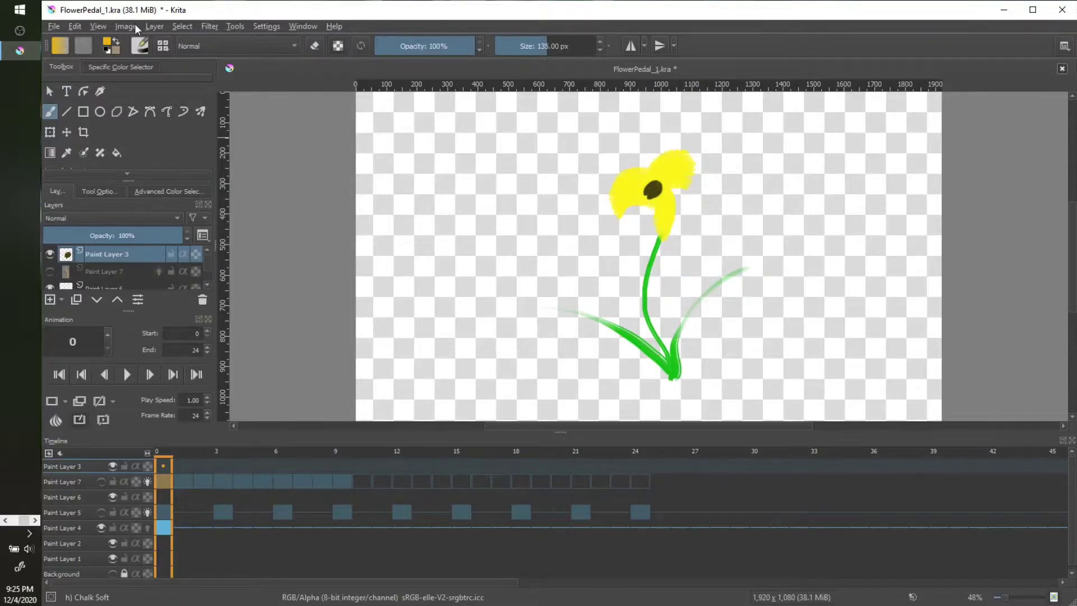
- Show the Patterns docker from Settings > Dockers
click(208, 27)
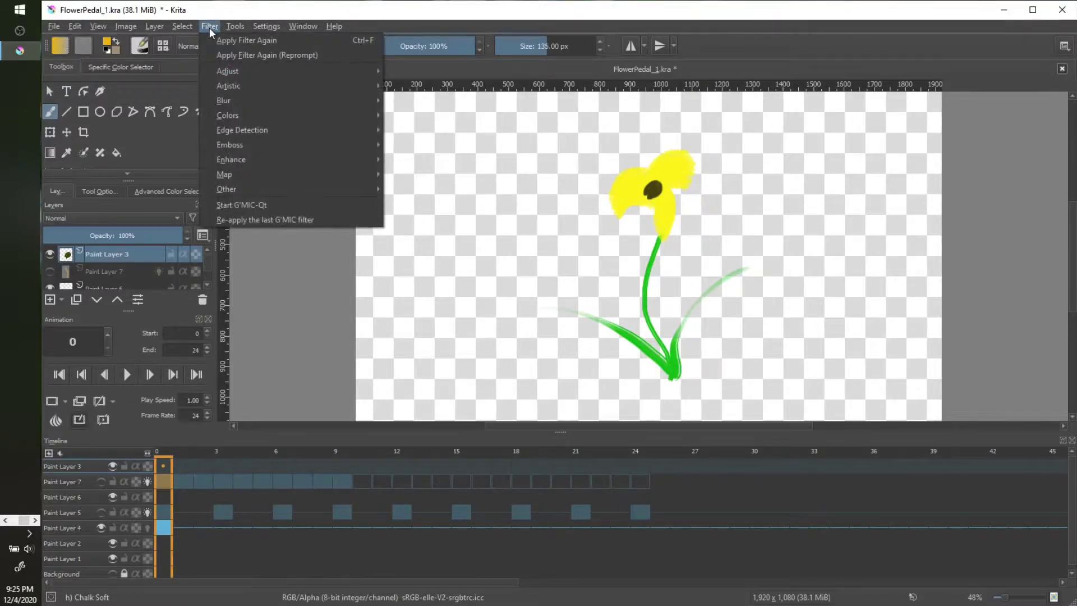
mouse_move(230, 29)
mouse_move(272, 30)
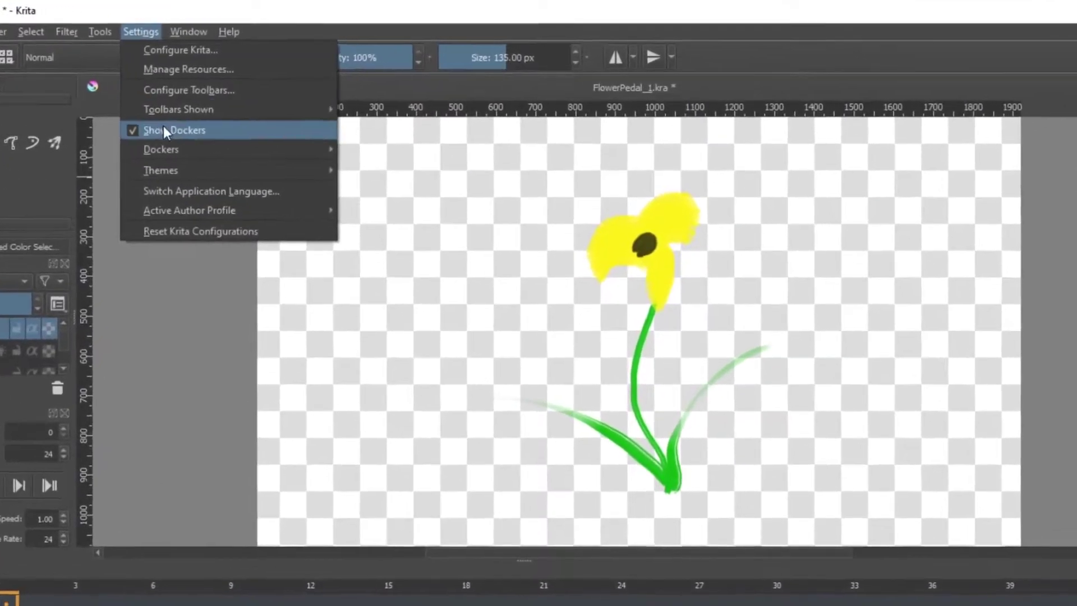
mouse_move(163, 149)
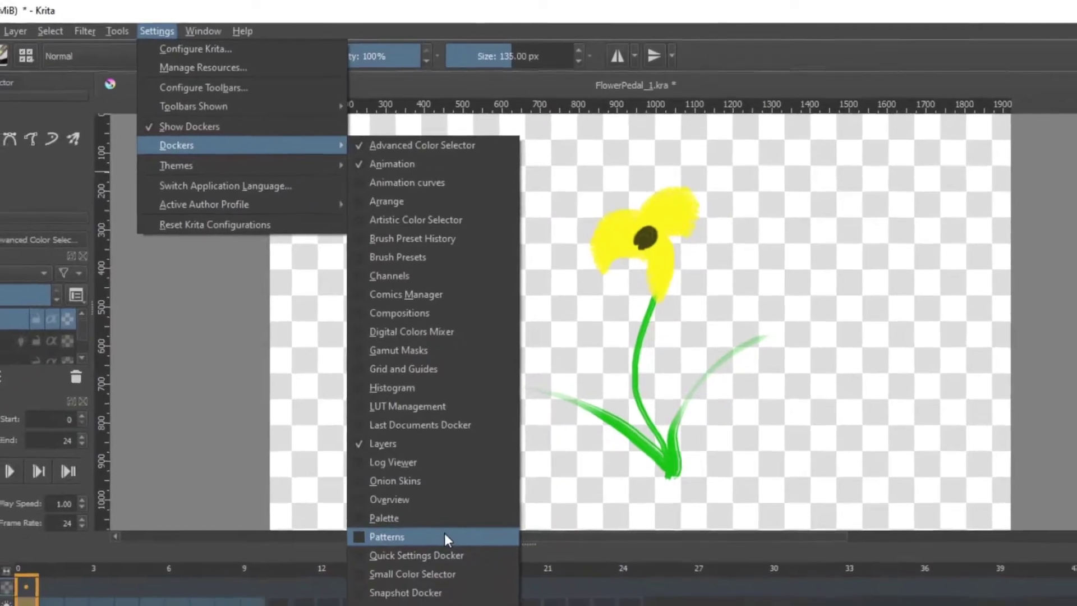
click(432, 563)
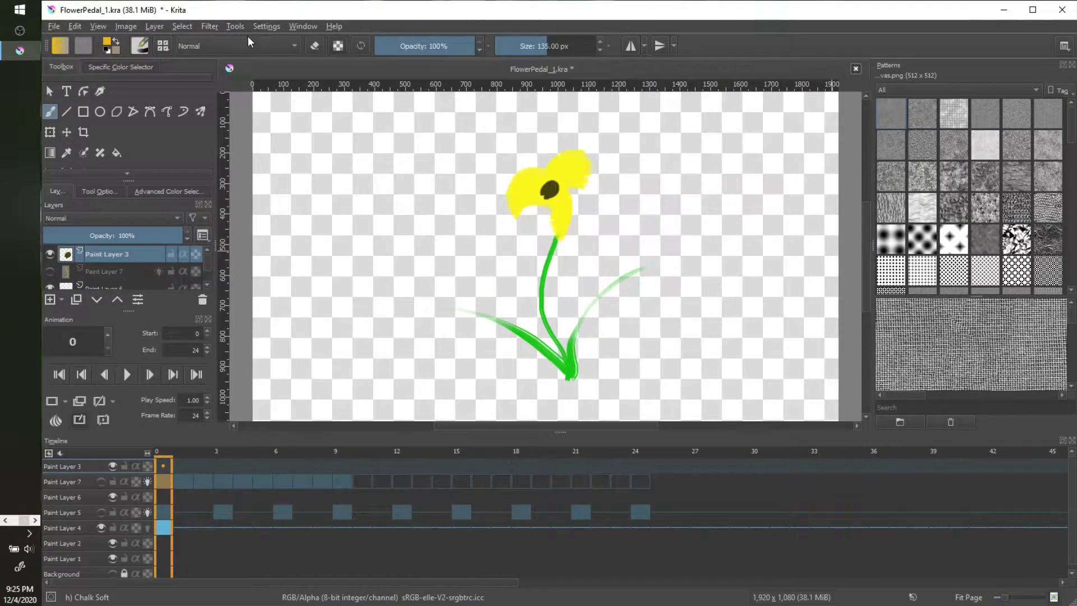
- Add the Brush Presets docker and close Patterns so presets fill the right column
click(216, 27)
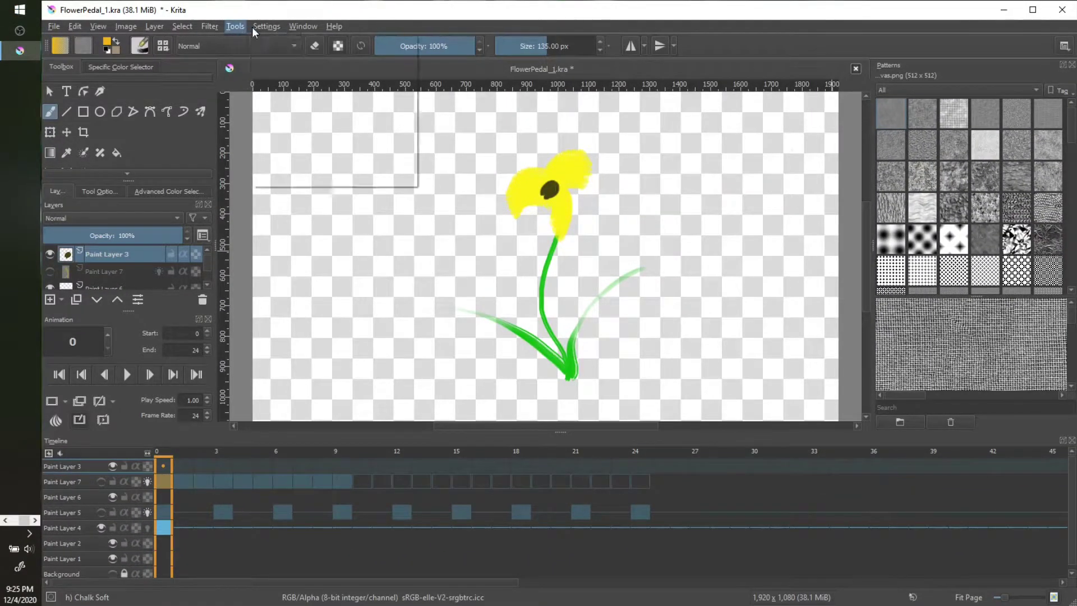
mouse_move(264, 26)
mouse_move(326, 116)
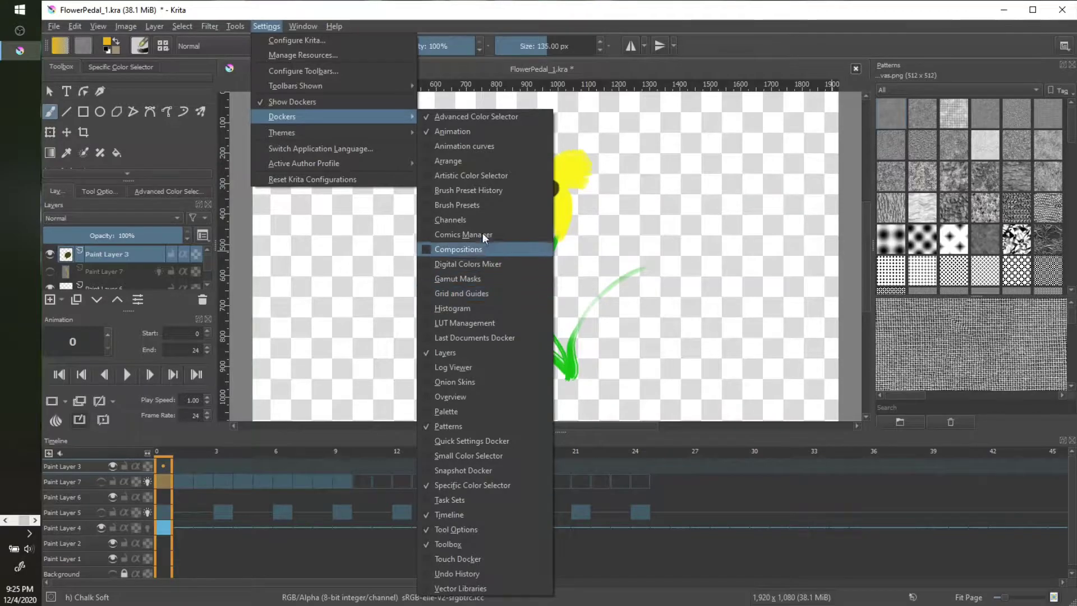
click(475, 208)
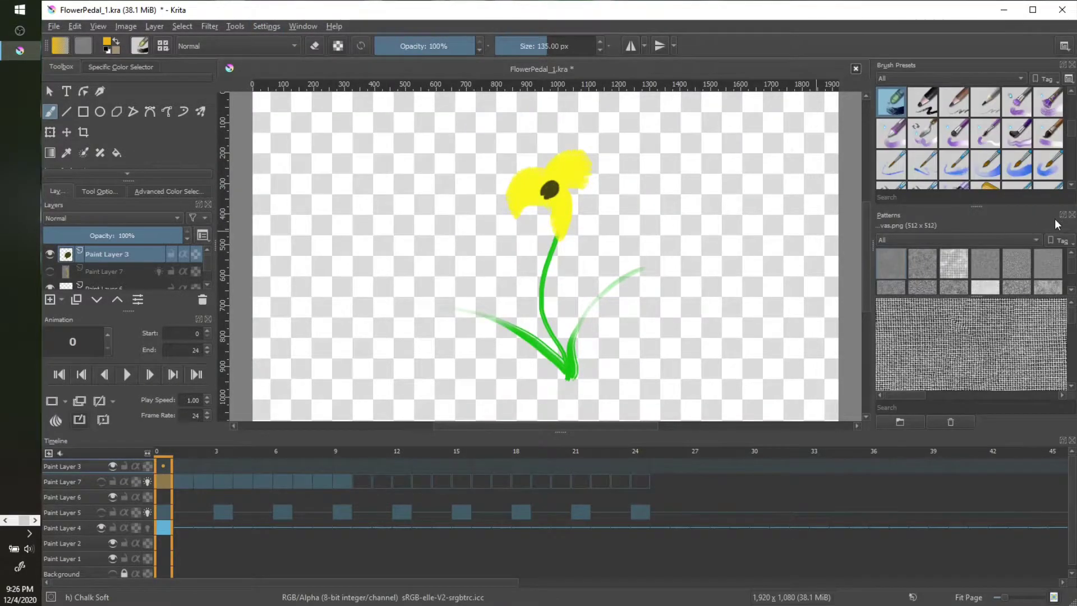
click(1071, 214)
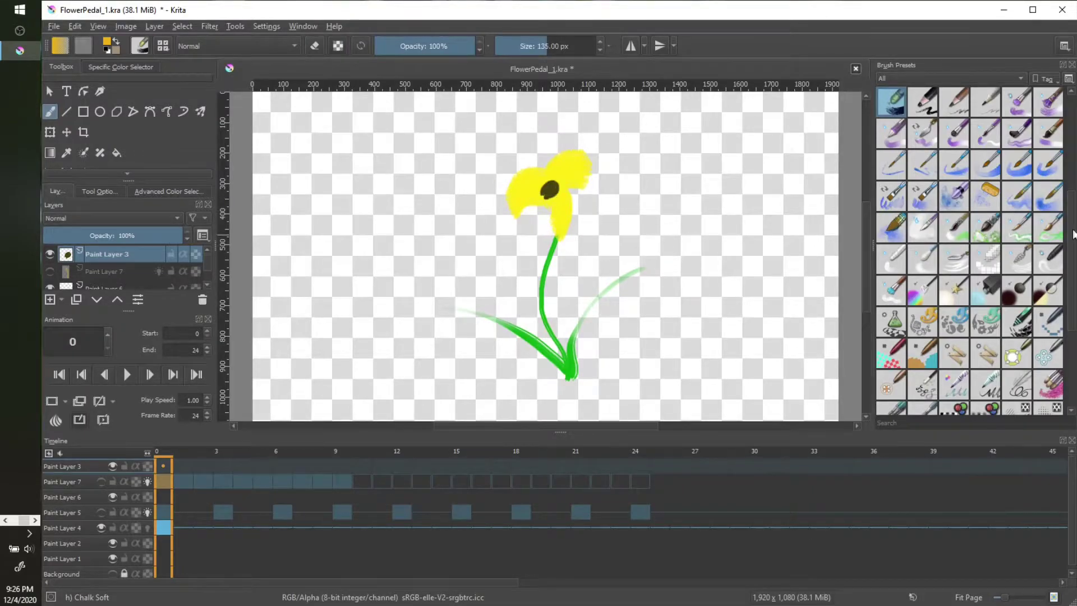
scroll(981, 246, up, 5)
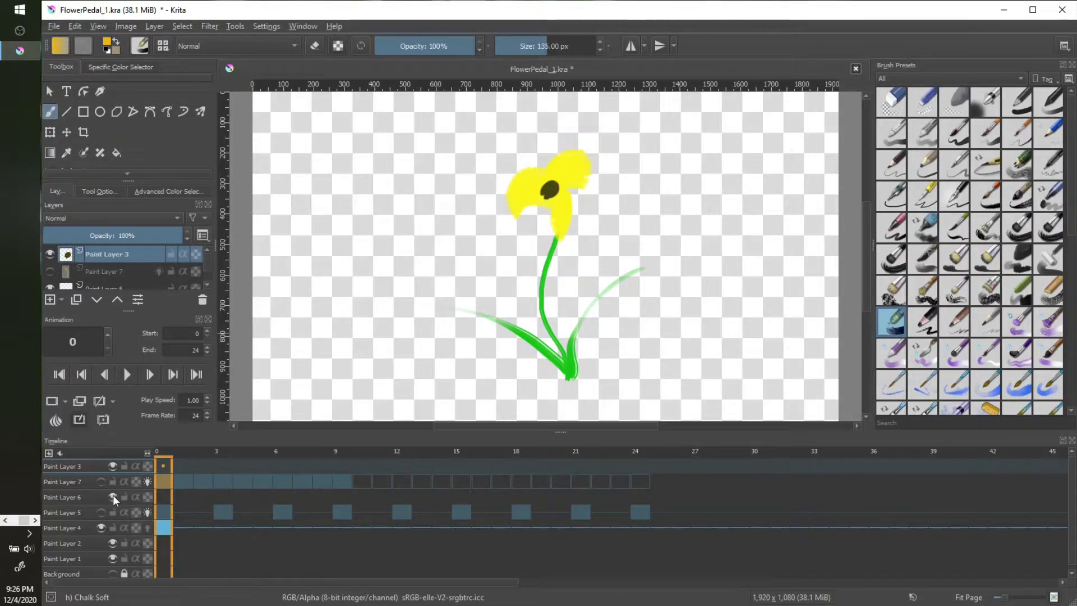
click(102, 527)
click(102, 527)
click(113, 544)
click(113, 545)
click(117, 562)
click(117, 560)
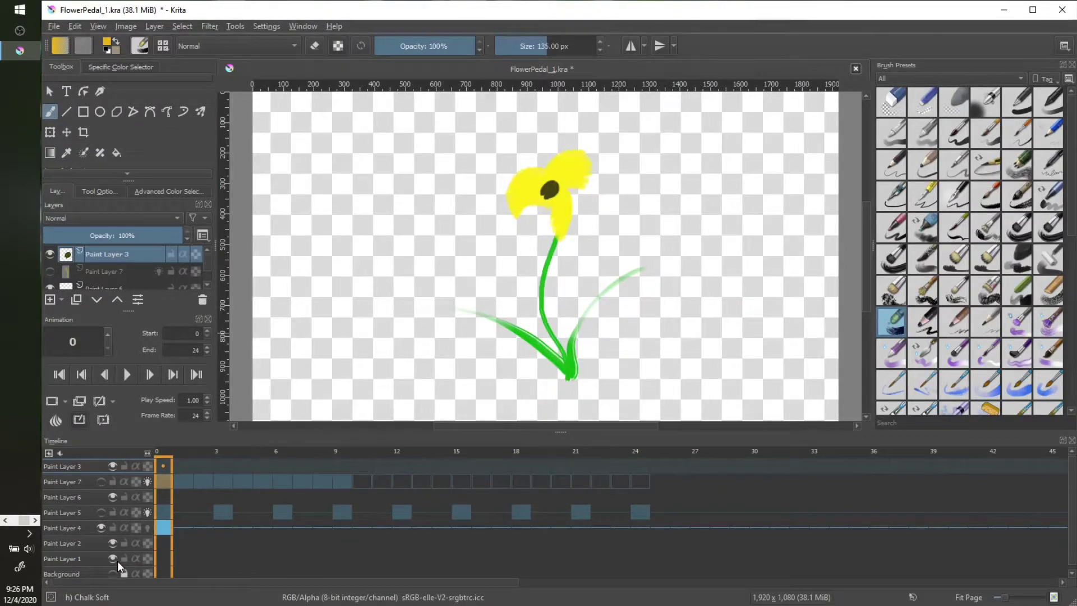
click(112, 464)
click(112, 465)
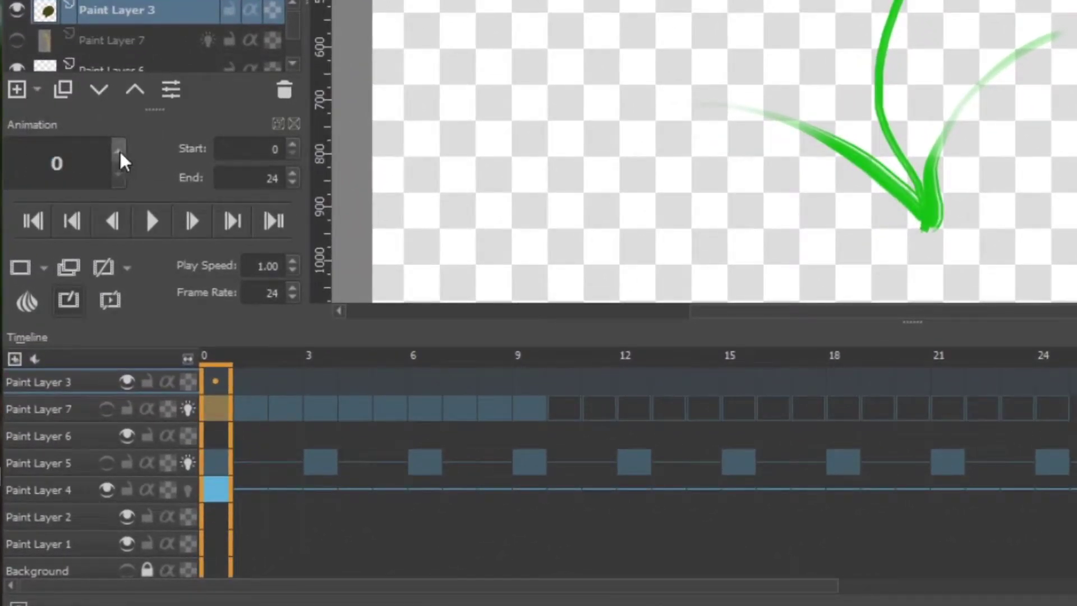
scroll(116, 153, up, 4)
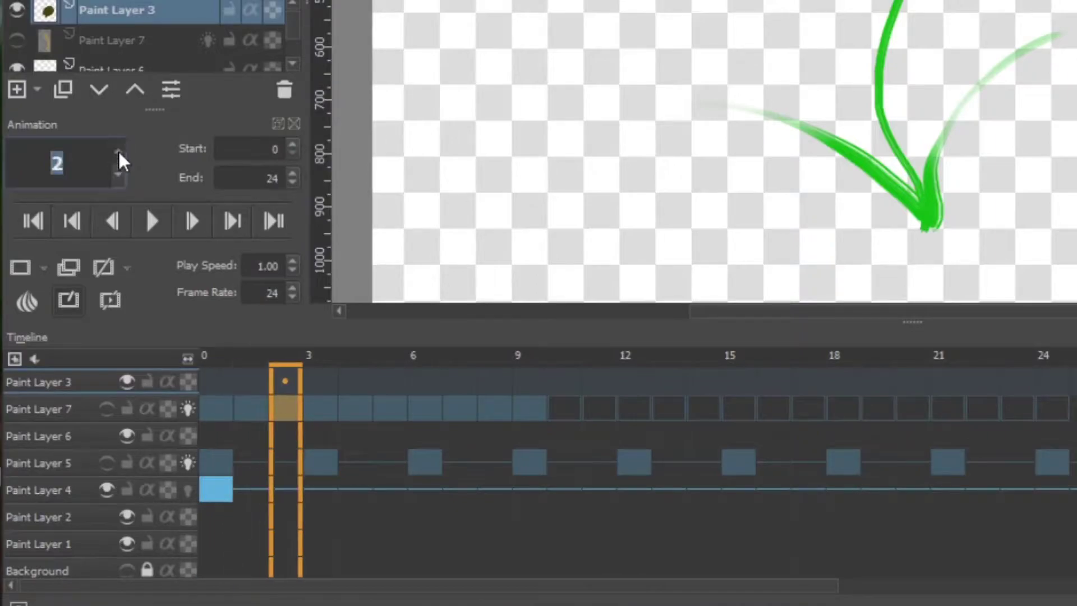
click(118, 170)
click(118, 169)
click(118, 169)
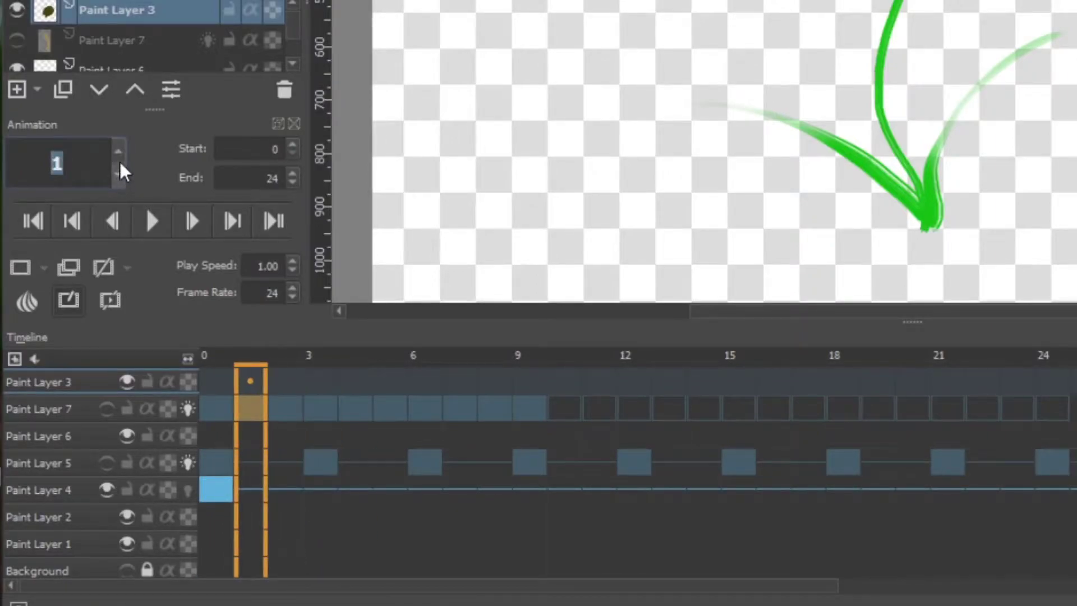
click(120, 153)
click(119, 152)
click(119, 173)
click(119, 172)
click(119, 173)
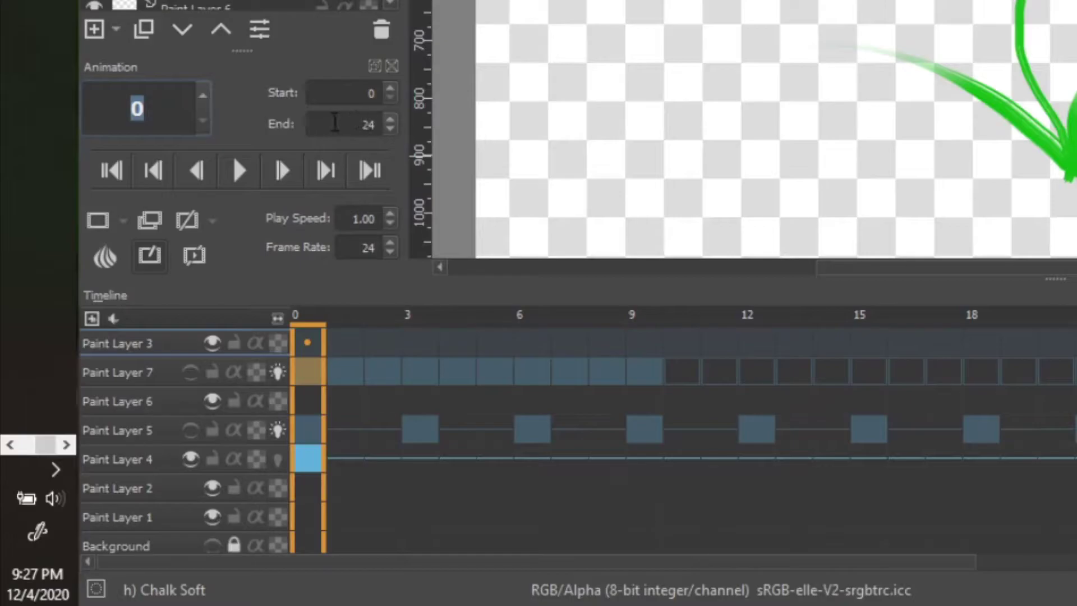
double_click(369, 122)
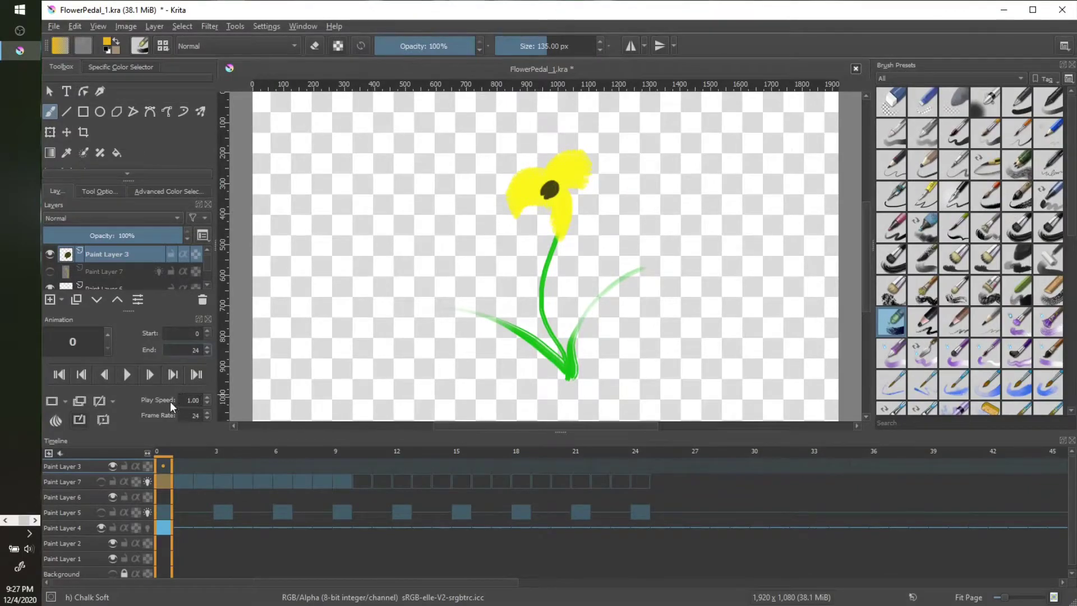
- Play and stop the animation, then lower the play speed to 0.75
click(126, 374)
click(127, 375)
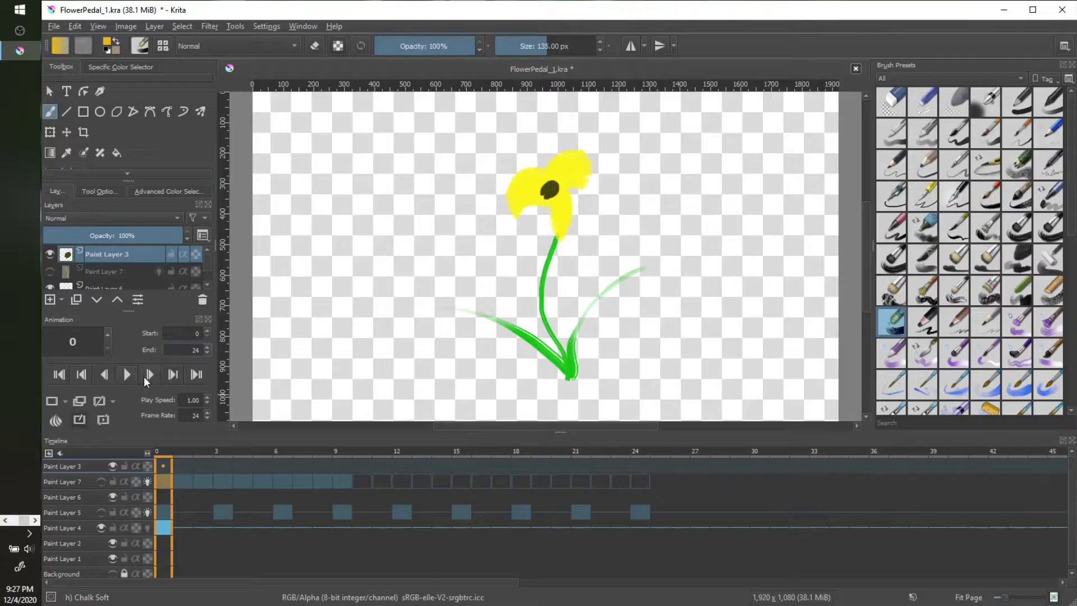
click(207, 404)
click(207, 404)
click(207, 403)
click(207, 403)
click(207, 403)
click(207, 403)
click(207, 403)
click(207, 403)
click(207, 403)
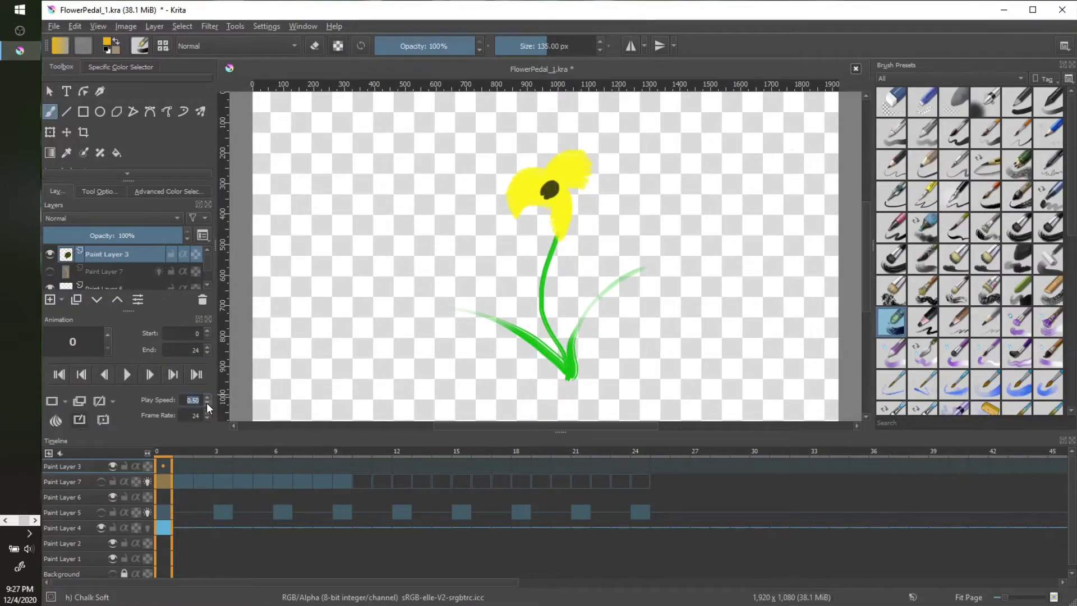
click(207, 403)
- Play at the slower speed, stop back at frame 0, and set play speed to 0.55
click(127, 374)
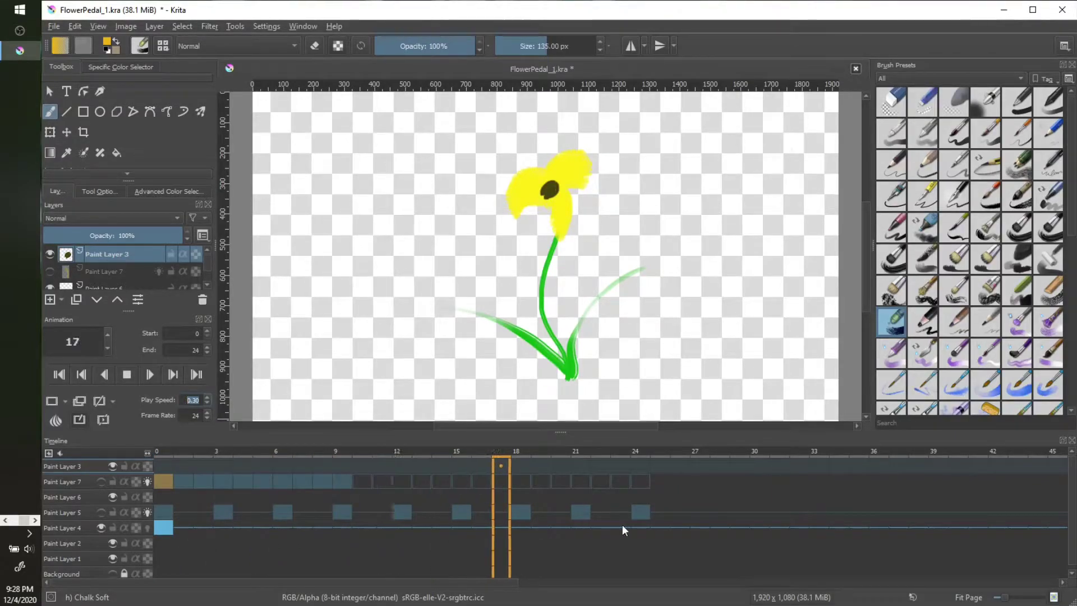
mouse_move(638, 524)
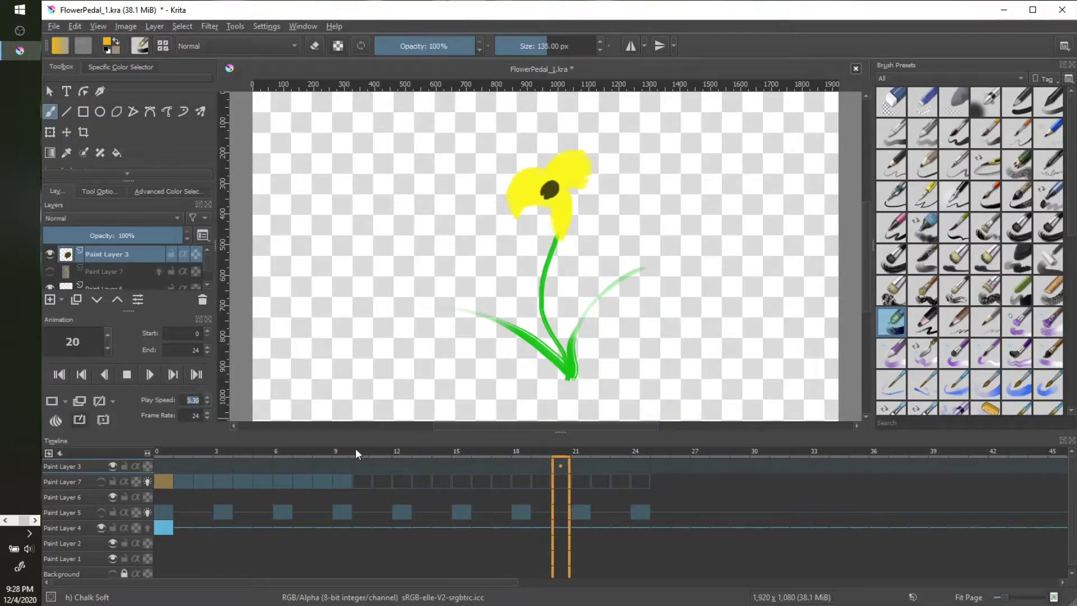
click(129, 374)
click(207, 396)
click(208, 397)
click(208, 396)
click(208, 397)
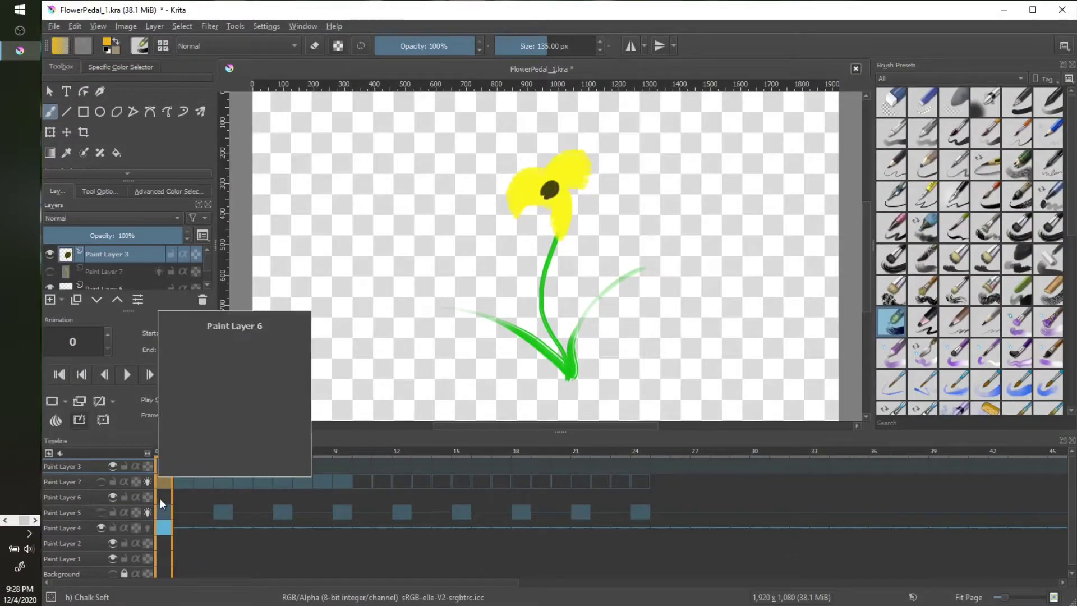
click(160, 498)
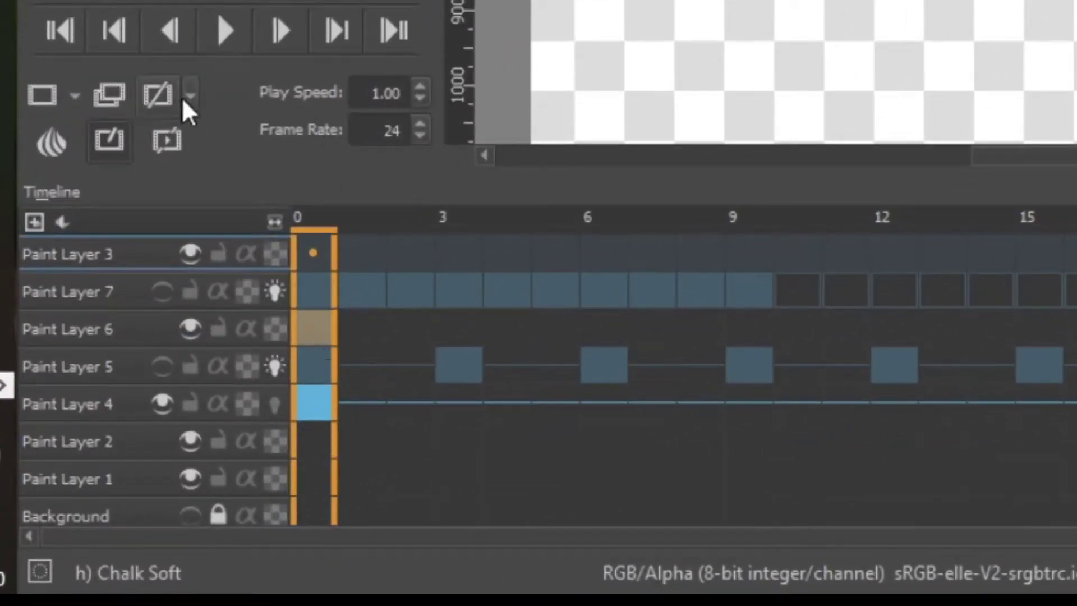
click(39, 96)
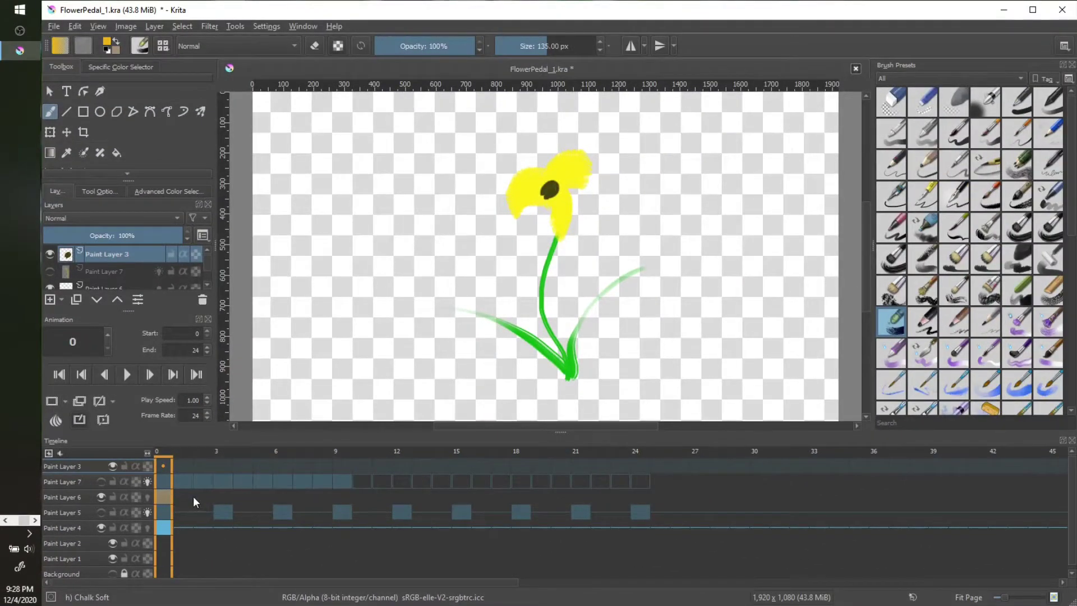
mouse_move(186, 496)
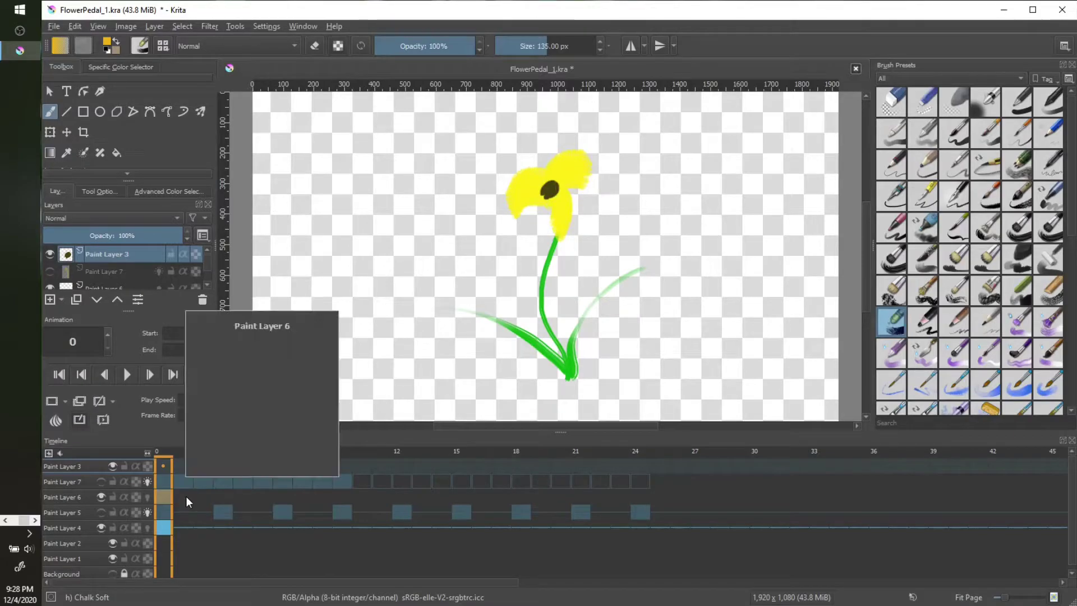
click(186, 496)
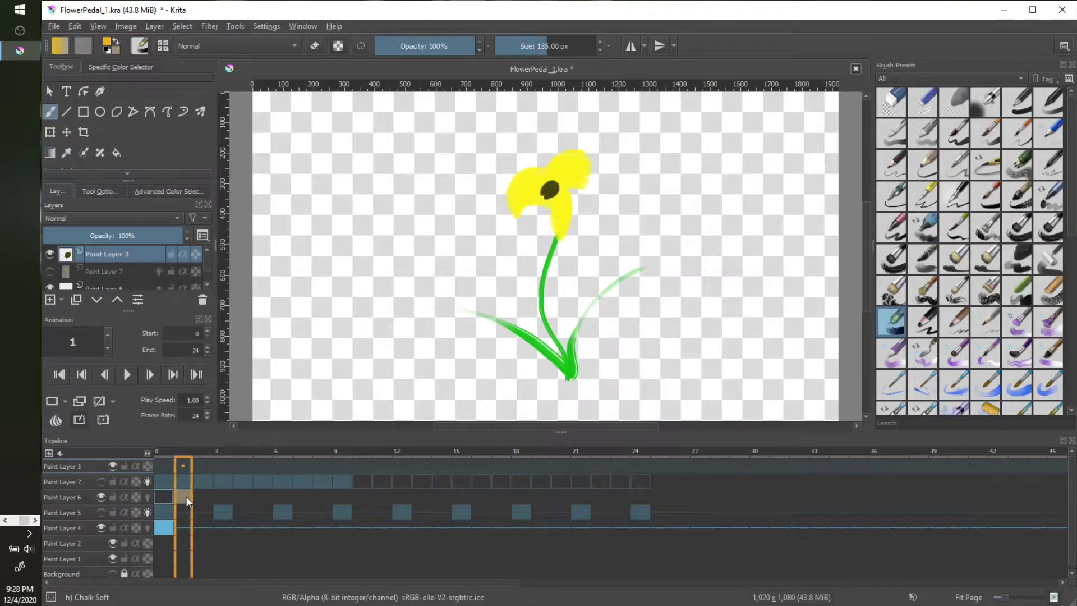
click(163, 496)
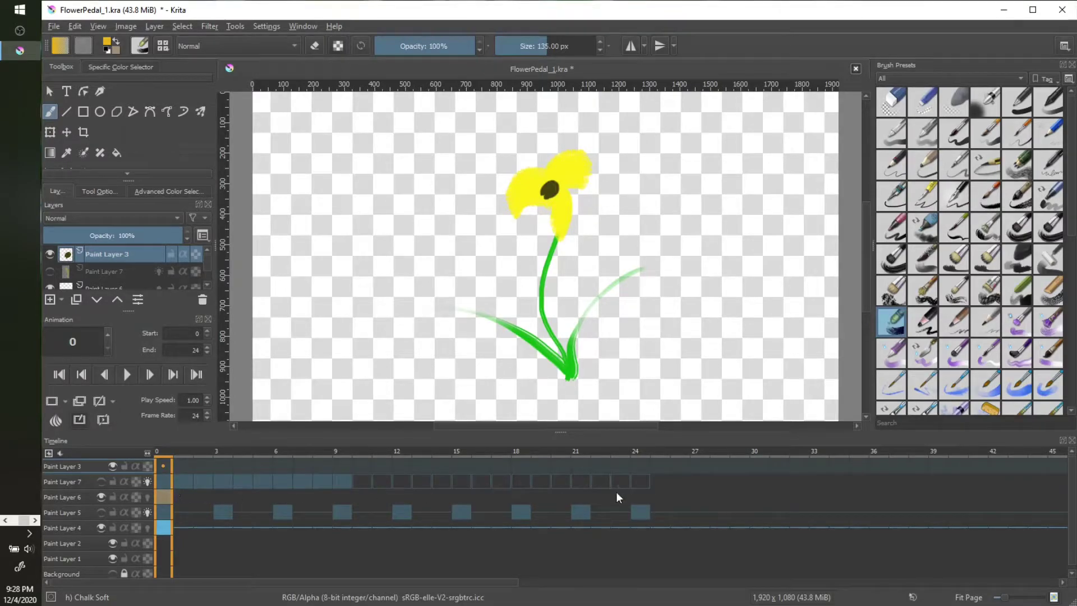
mouse_move(617, 494)
mouse_move(152, 508)
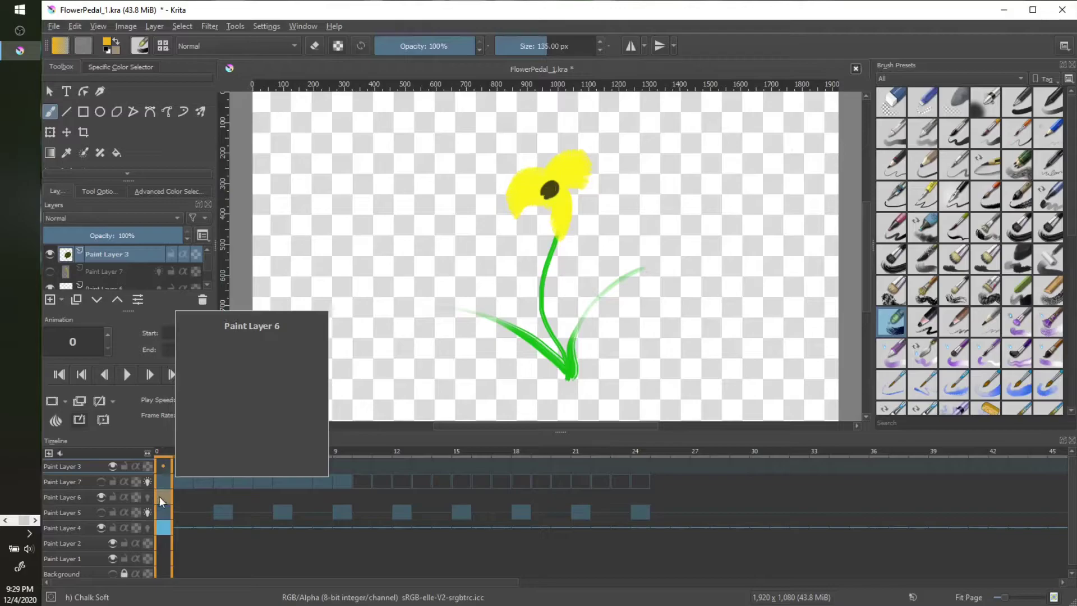
- Open Insert Multiple Keyframes on Paint Layer 6's frame 0 and reduce the frame count to 3
right_click(163, 498)
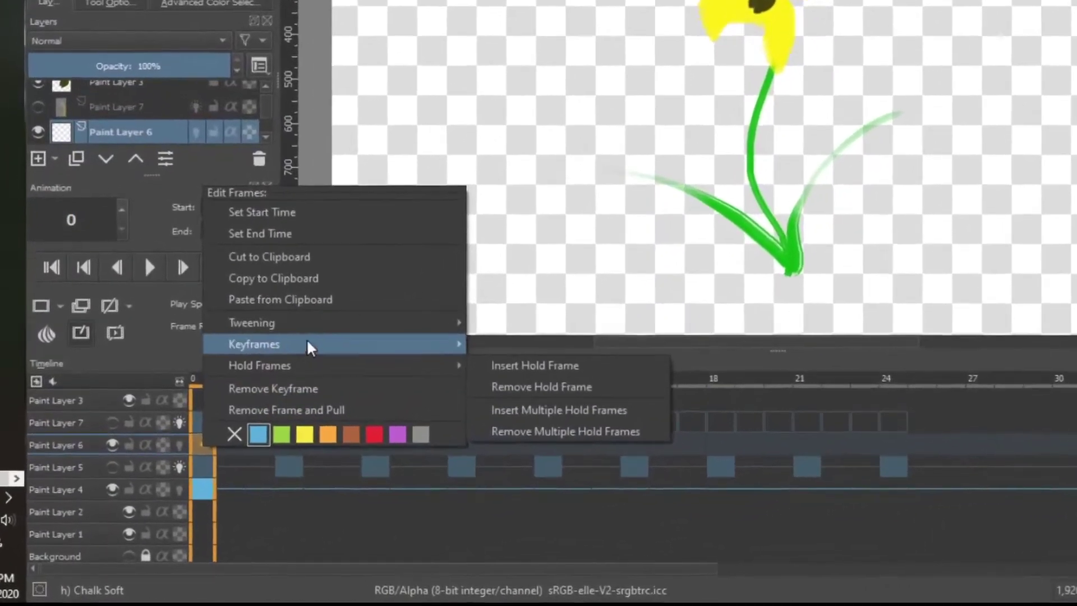
mouse_move(191, 428)
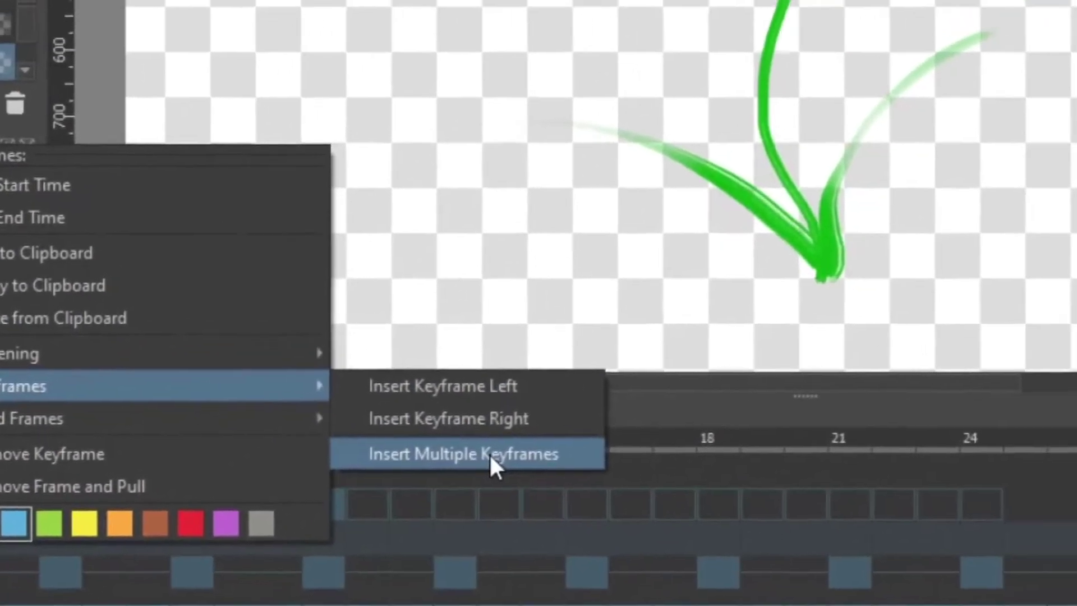
click(808, 273)
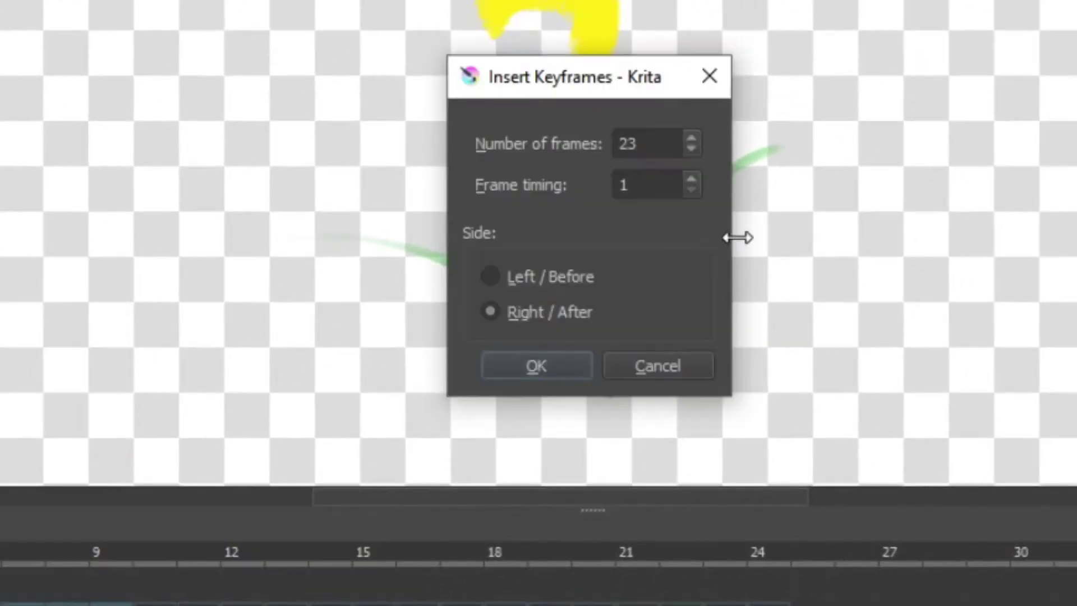
click(687, 148)
click(688, 149)
click(688, 148)
click(687, 148)
click(688, 148)
click(687, 148)
click(688, 148)
click(687, 148)
click(688, 148)
click(687, 149)
click(687, 148)
click(687, 148)
click(690, 148)
click(690, 148)
click(690, 148)
click(690, 148)
click(691, 148)
click(690, 148)
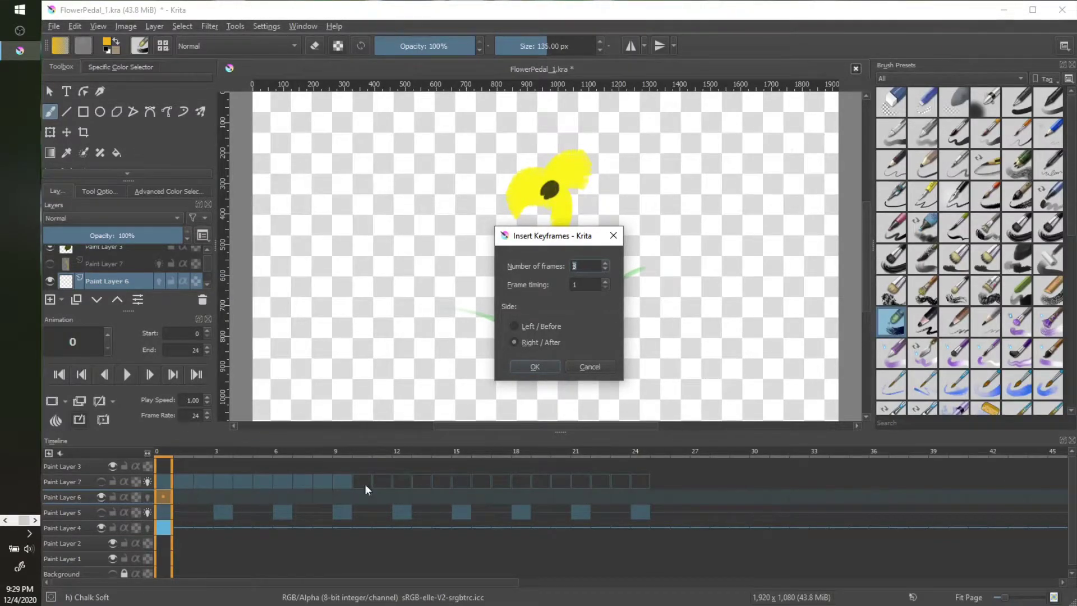
- Confirm the keyframe insertion, go back to frame 0, and open the Onion Skins settings
click(535, 366)
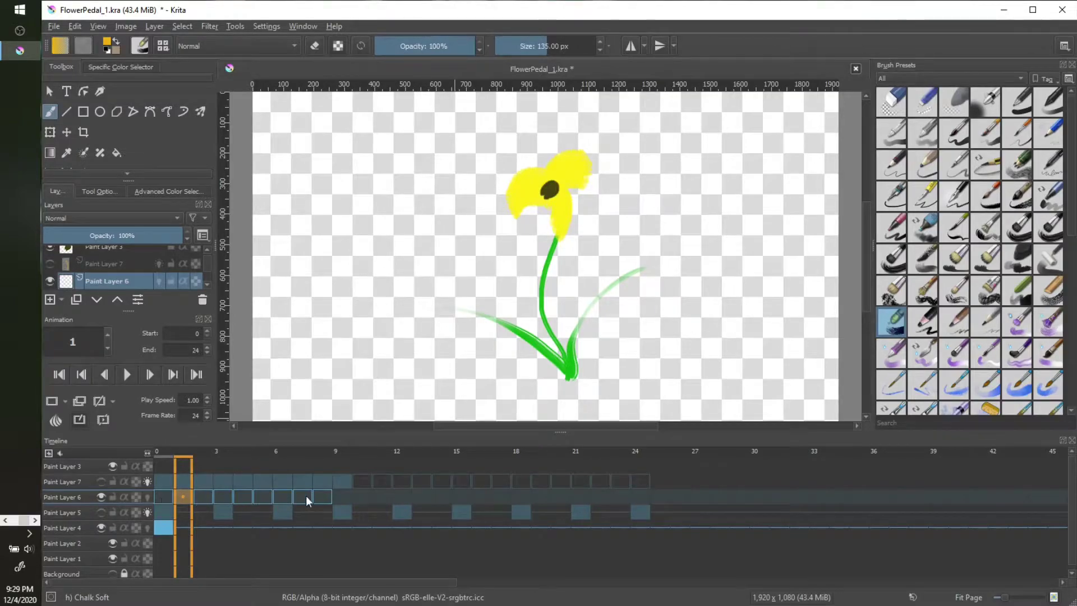
click(165, 497)
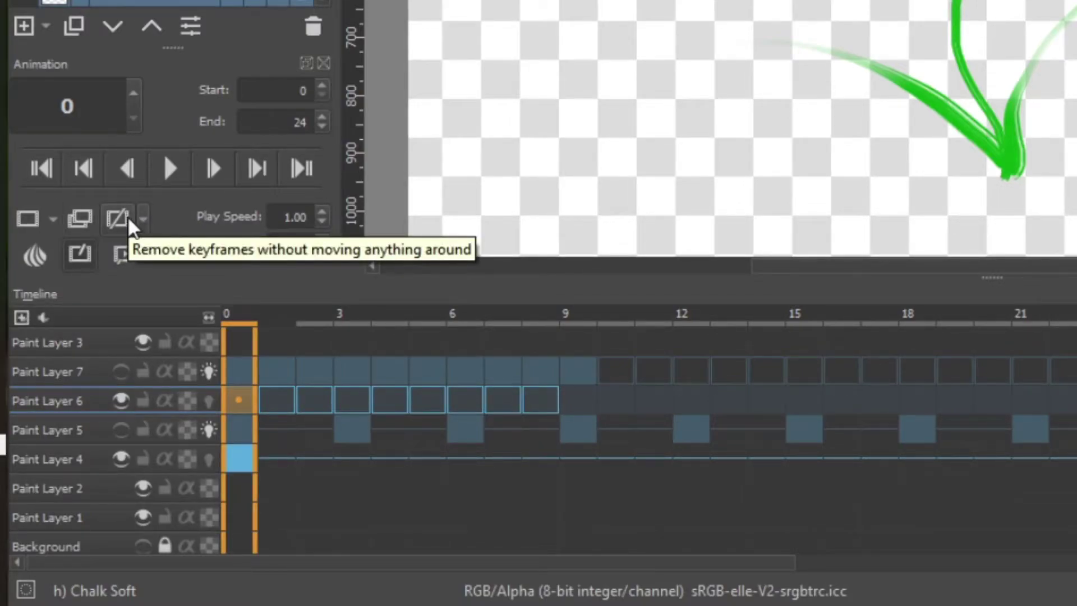
right_click(31, 256)
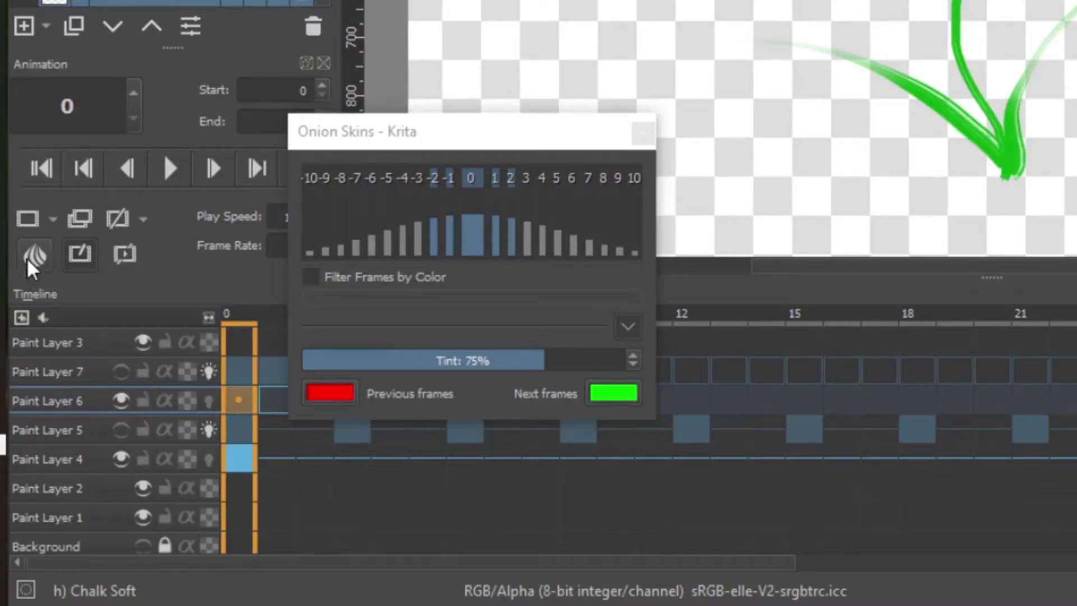
- Dismiss the Onion Skins popup to uncover the timeline
click(170, 338)
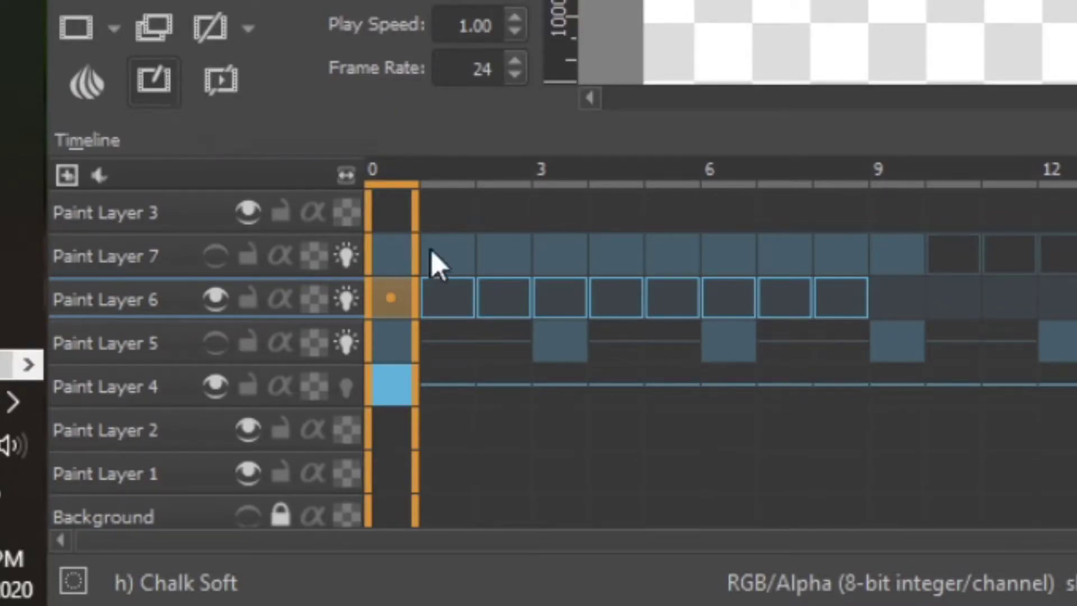
- Turn on Auto Frame Mode in the Animation docker
click(154, 82)
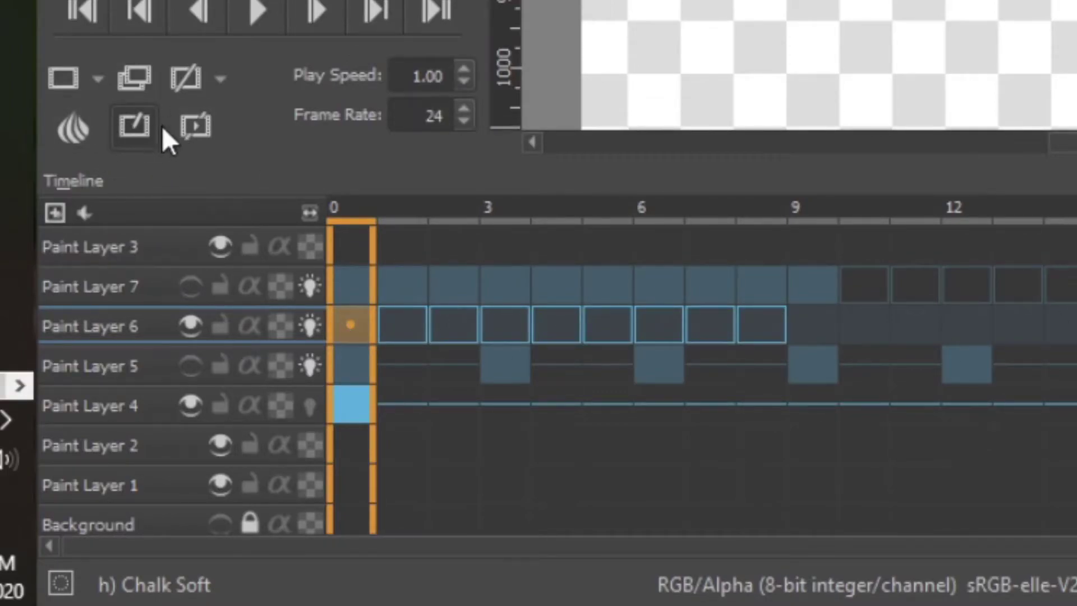
click(132, 126)
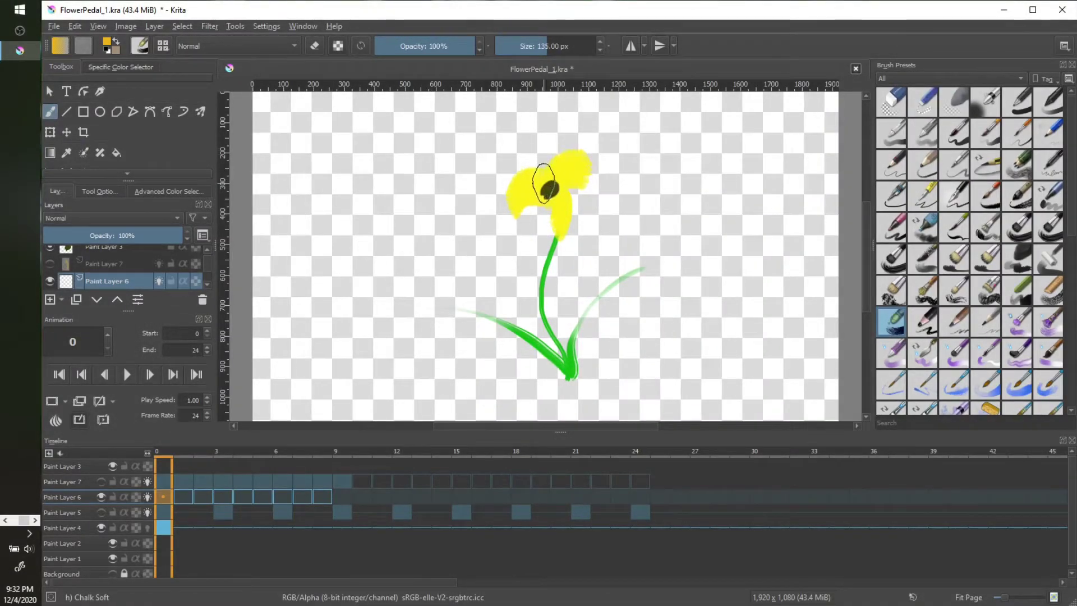
- Brush an orange petal over the upper-left yellow petal on frame 0, then step to frame 1
drag(550, 184, 526, 163)
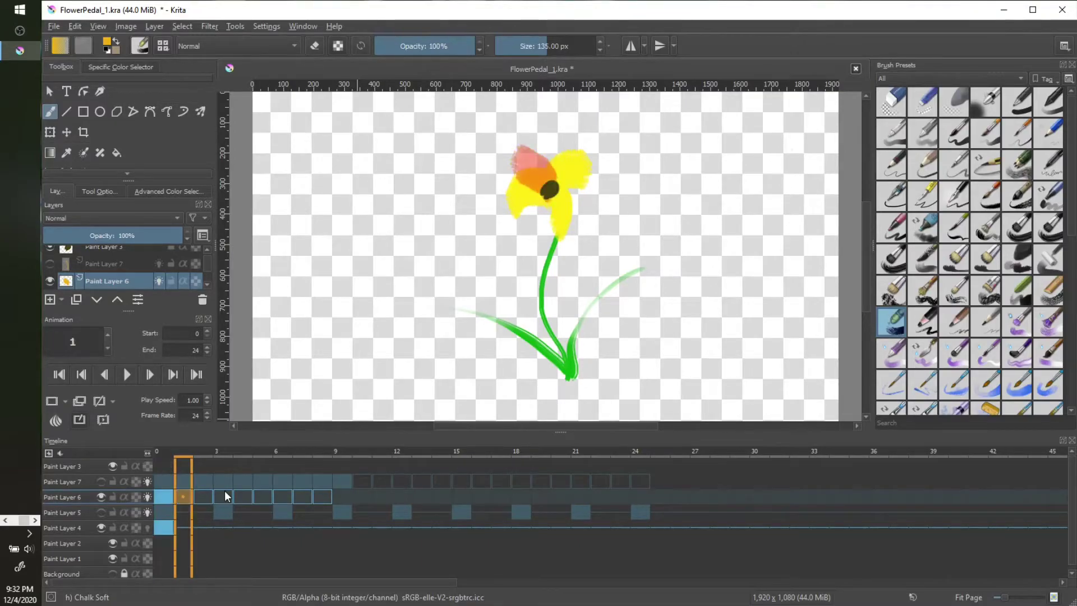
key(period)
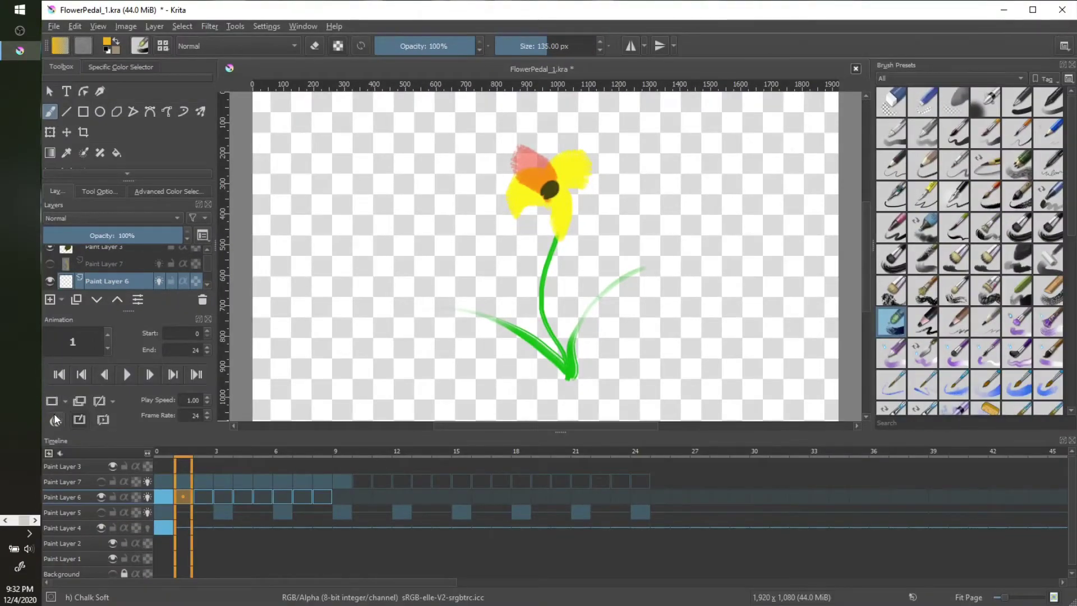
- Change the previous-frame onion skin colour from red to blue
click(55, 418)
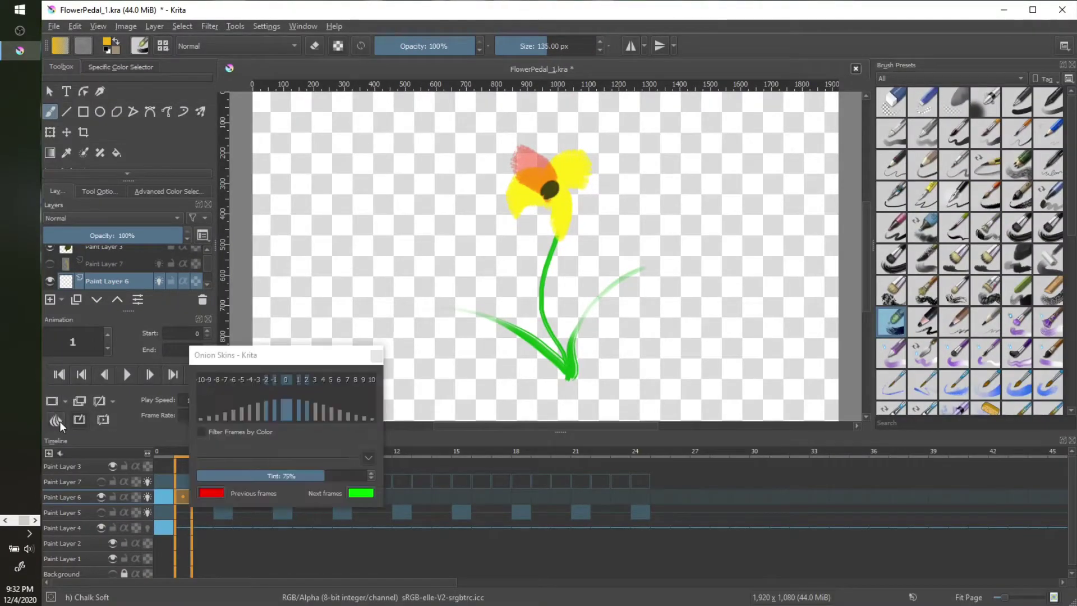
click(212, 492)
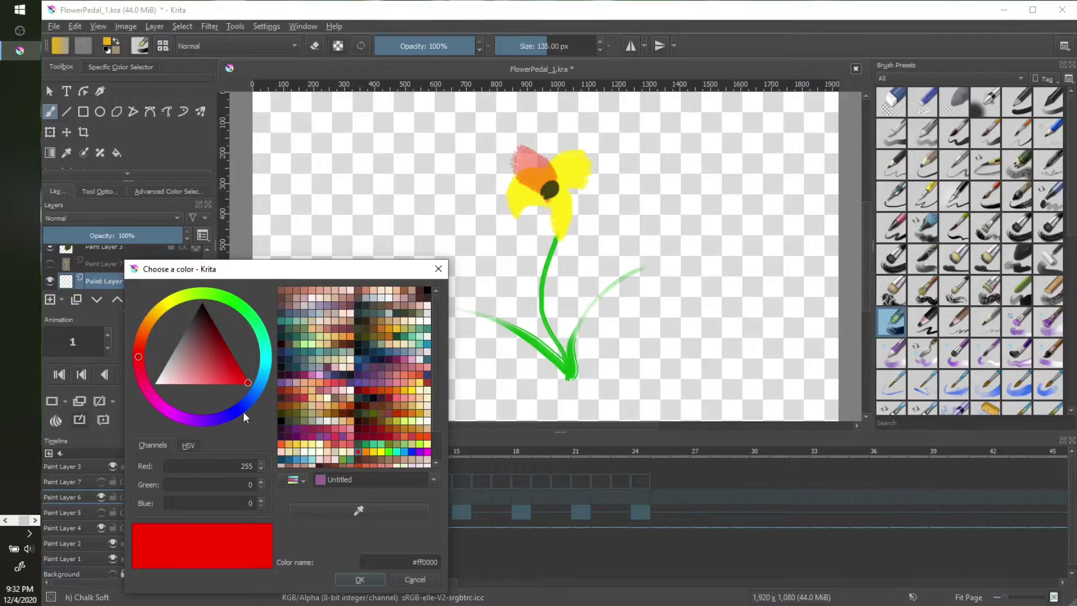
click(244, 411)
click(357, 578)
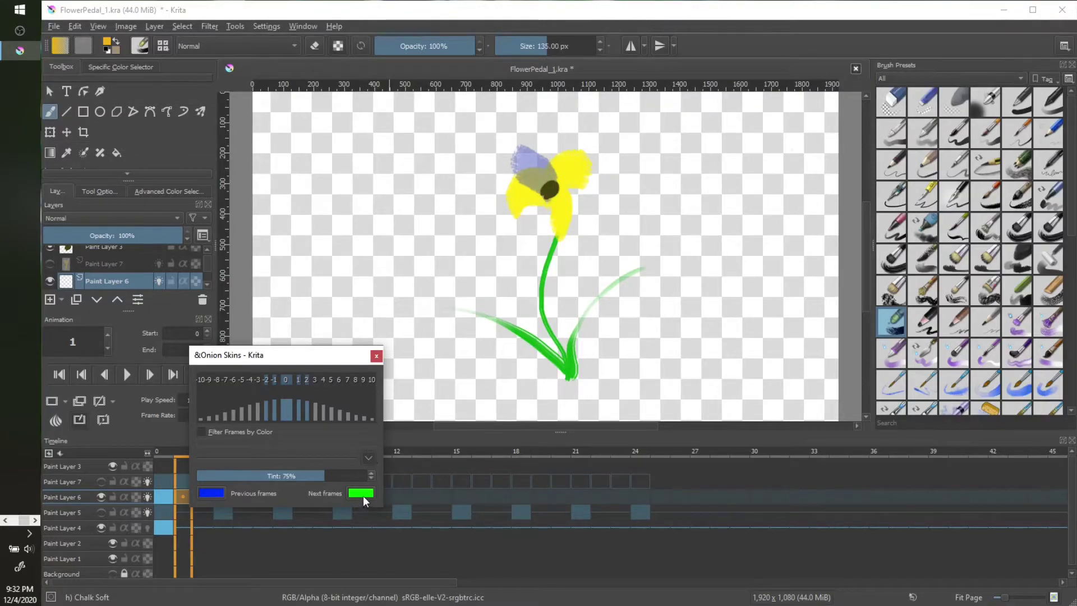
click(376, 355)
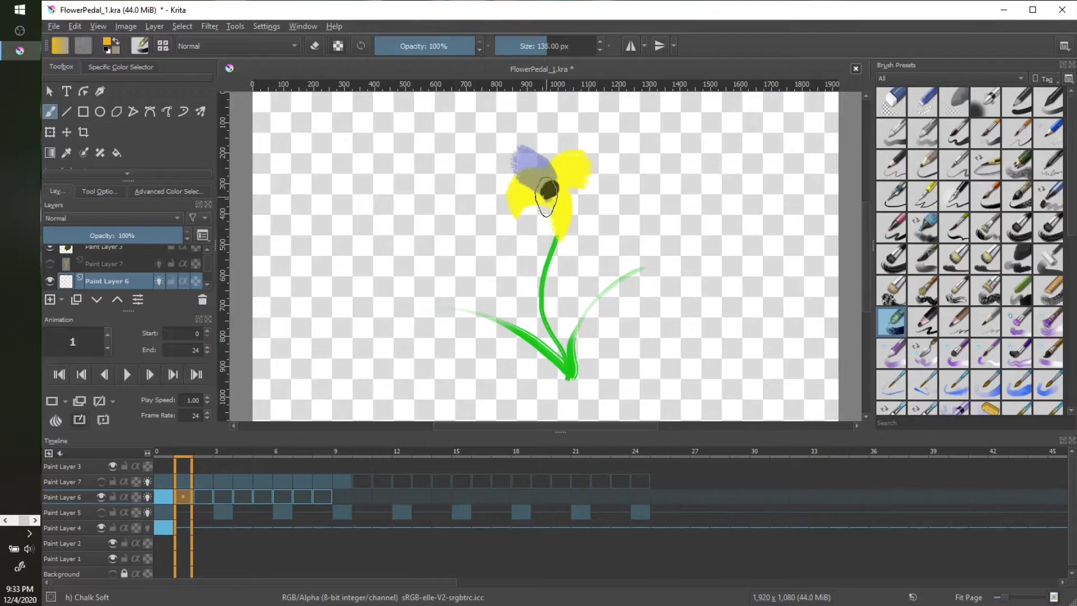
- Paint the orange petal progressively lower on each following frame, dropping past the stem
mouse_move(548, 196)
mouse_down()
mouse_move(552, 180)
mouse_move(519, 205)
mouse_up()
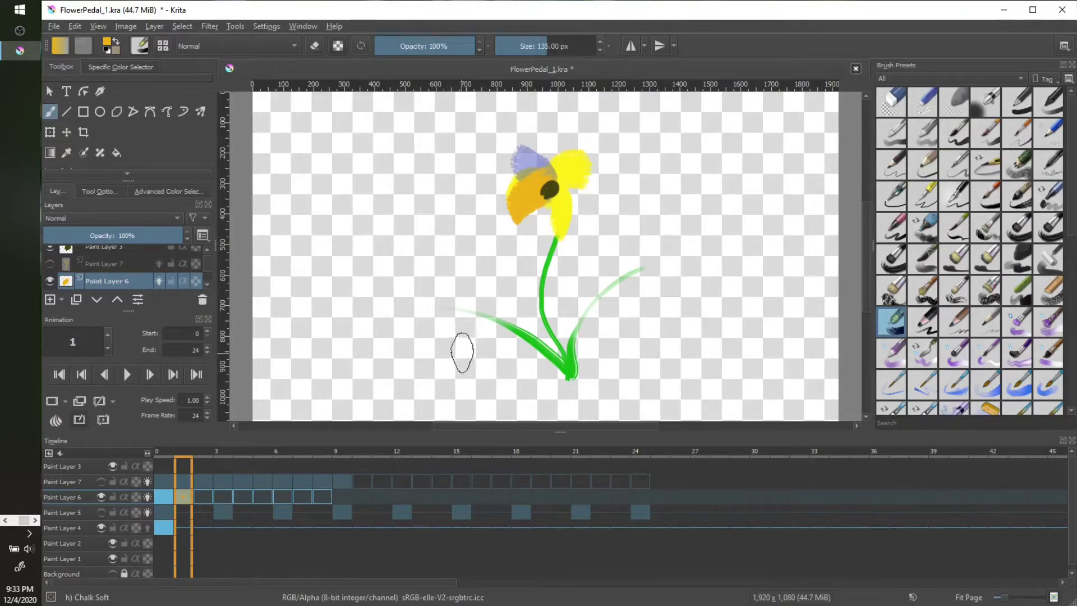
key(period)
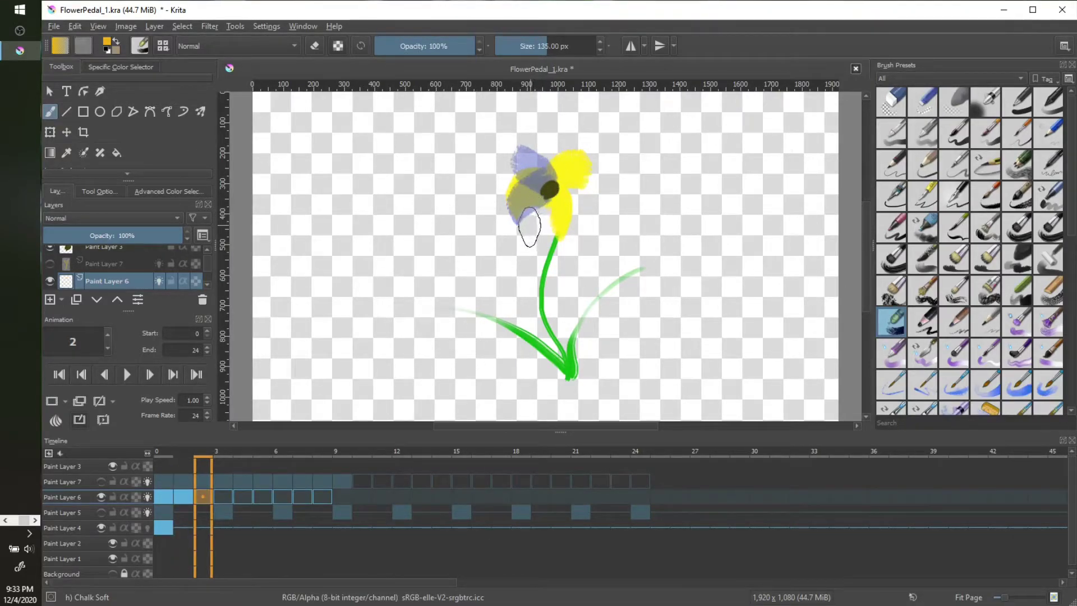
mouse_move(530, 219)
mouse_down()
mouse_move(519, 243)
mouse_move(527, 260)
mouse_move(543, 235)
mouse_move(522, 275)
mouse_move(524, 250)
mouse_move(502, 279)
mouse_move(551, 278)
mouse_move(515, 326)
mouse_move(535, 308)
mouse_up()
key(period)
key(period)
key(period)
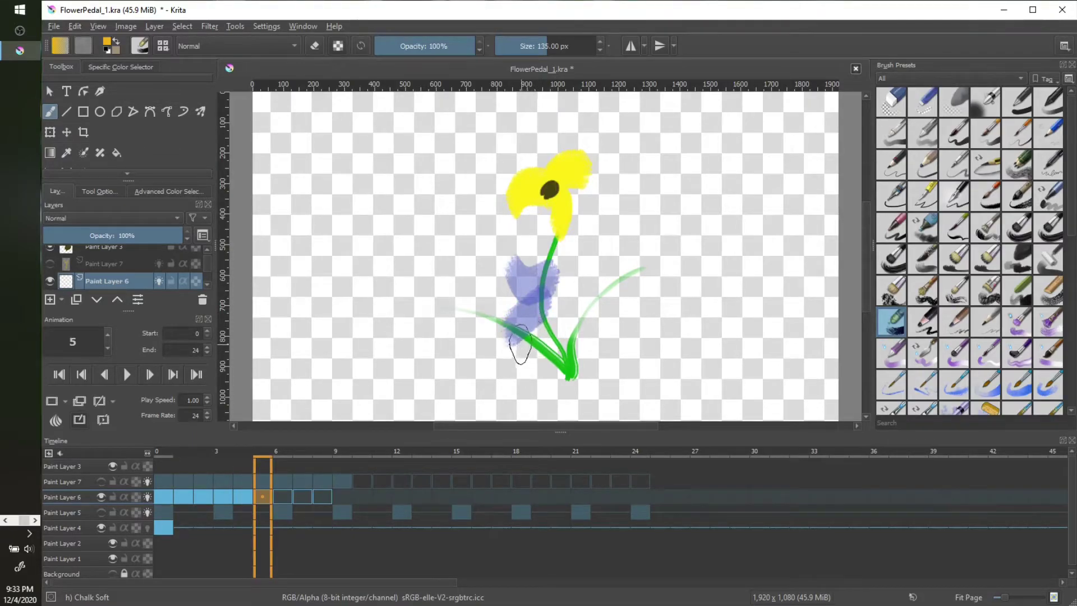
mouse_move(524, 325)
mouse_down()
mouse_move(548, 364)
mouse_move(517, 375)
mouse_move(545, 367)
mouse_move(516, 392)
mouse_move(538, 391)
mouse_up()
key(period)
key(period)
key(period)
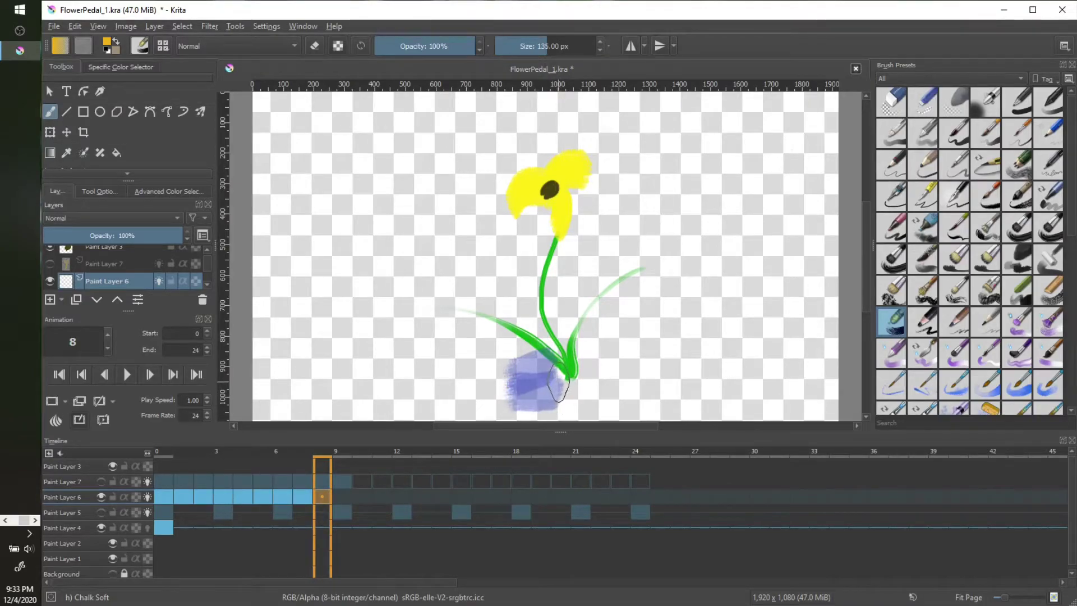
- Delete the empty frame-8 keyframe and move the last petal keyframes to frames 24, 21 and 18
right_click(327, 494)
click(391, 449)
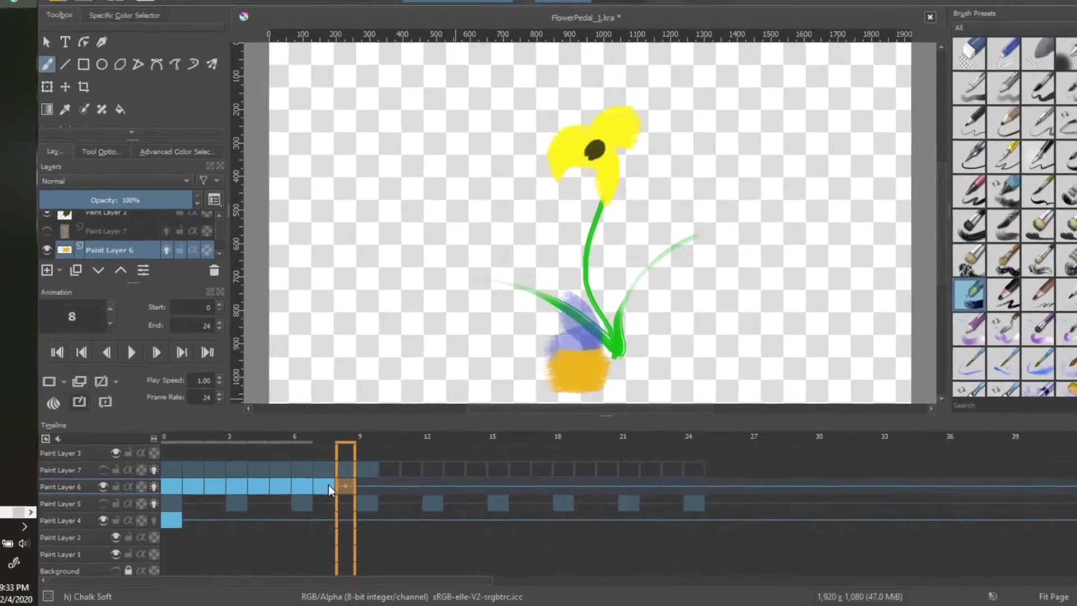
mouse_move(306, 495)
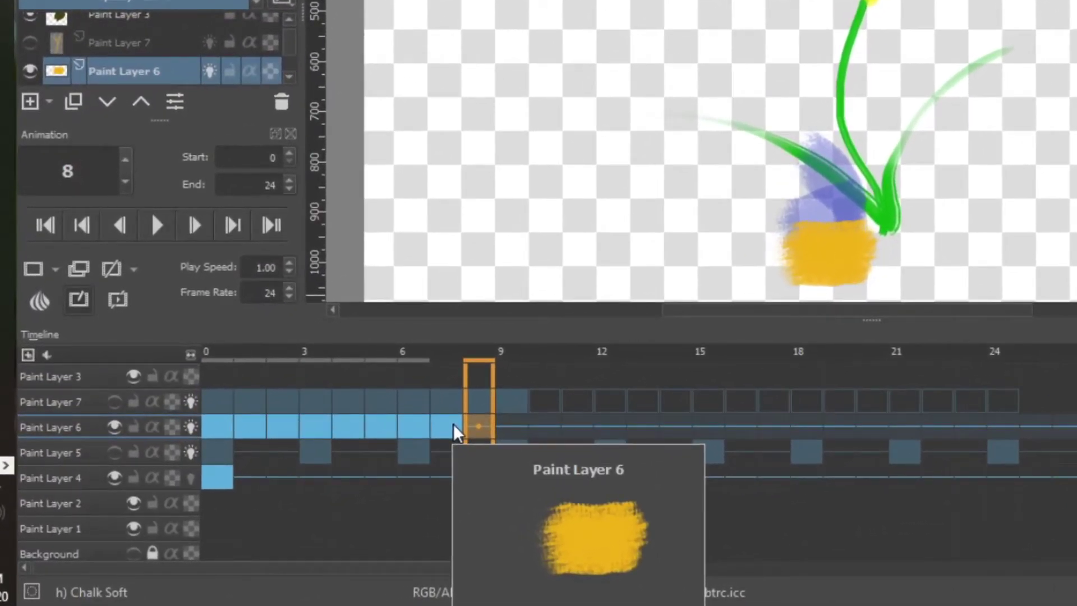
mouse_move(439, 437)
mouse_down()
mouse_move(697, 447)
mouse_move(994, 425)
mouse_up()
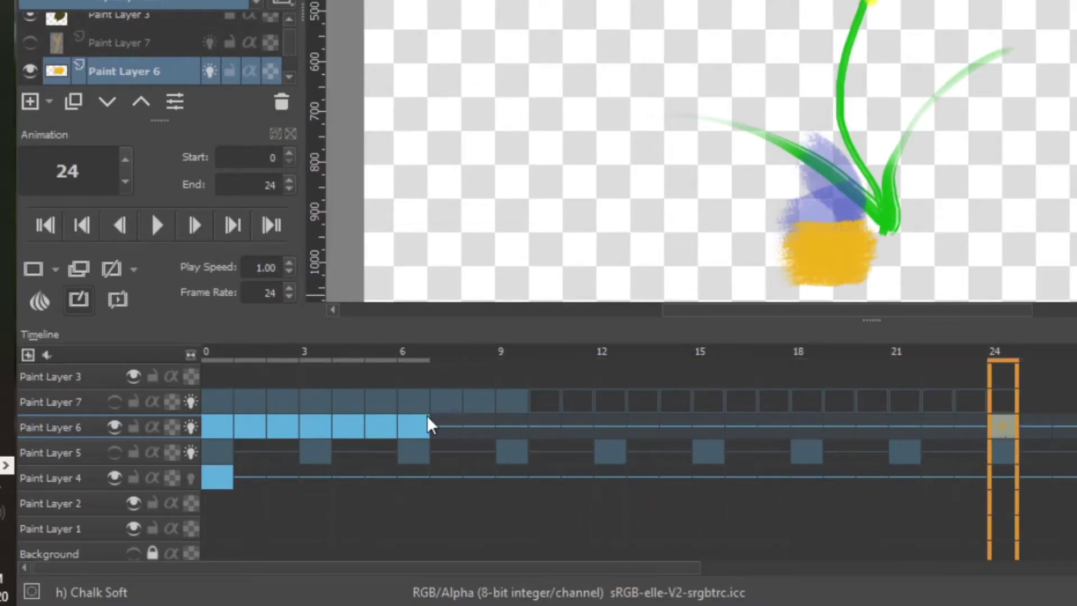
drag(422, 422, 897, 424)
mouse_move(372, 420)
mouse_down()
mouse_move(803, 424)
mouse_move(359, 426)
mouse_move(708, 425)
mouse_up()
- Move the remaining petal keyframes to frames 12, 9, 6 and 3
drag(318, 423, 614, 427)
drag(287, 425, 508, 424)
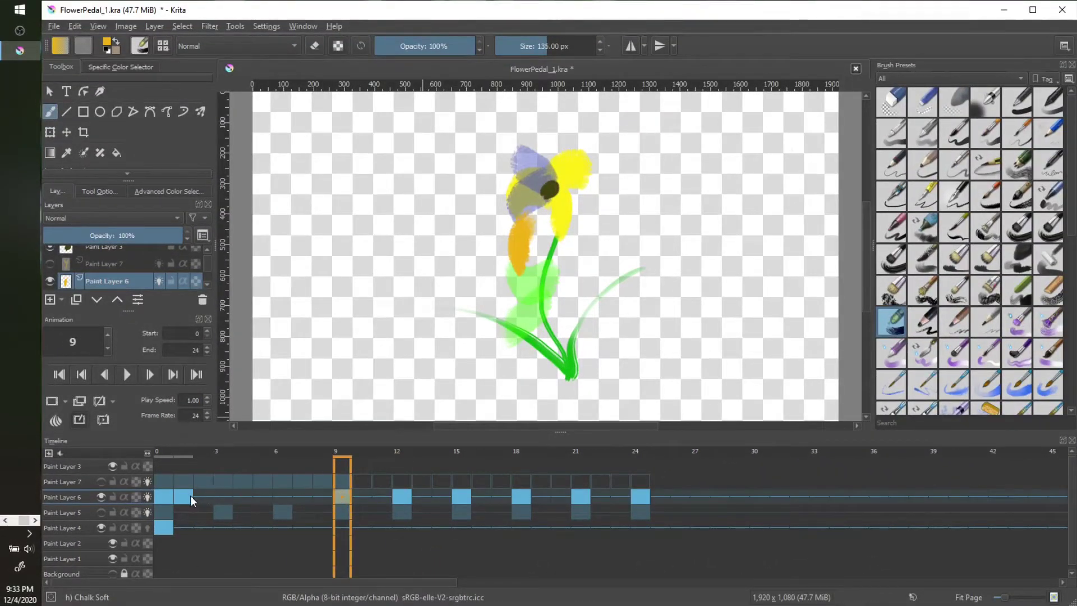
drag(190, 496, 284, 496)
drag(171, 494, 228, 494)
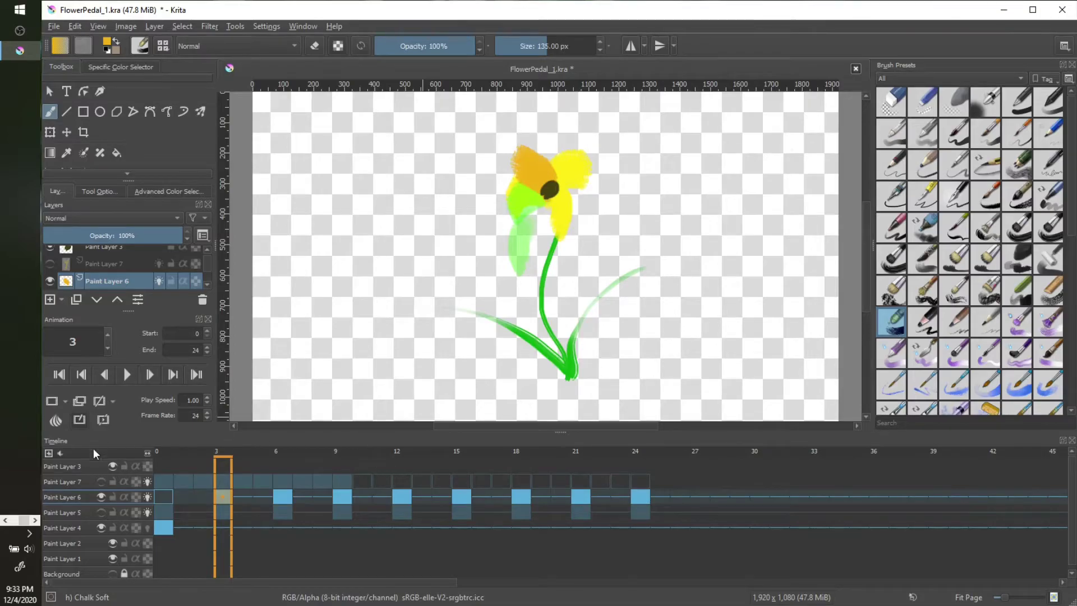
- Preview the petal animation, drop Play Speed to 0.30, and replay it at the slower speed
click(126, 374)
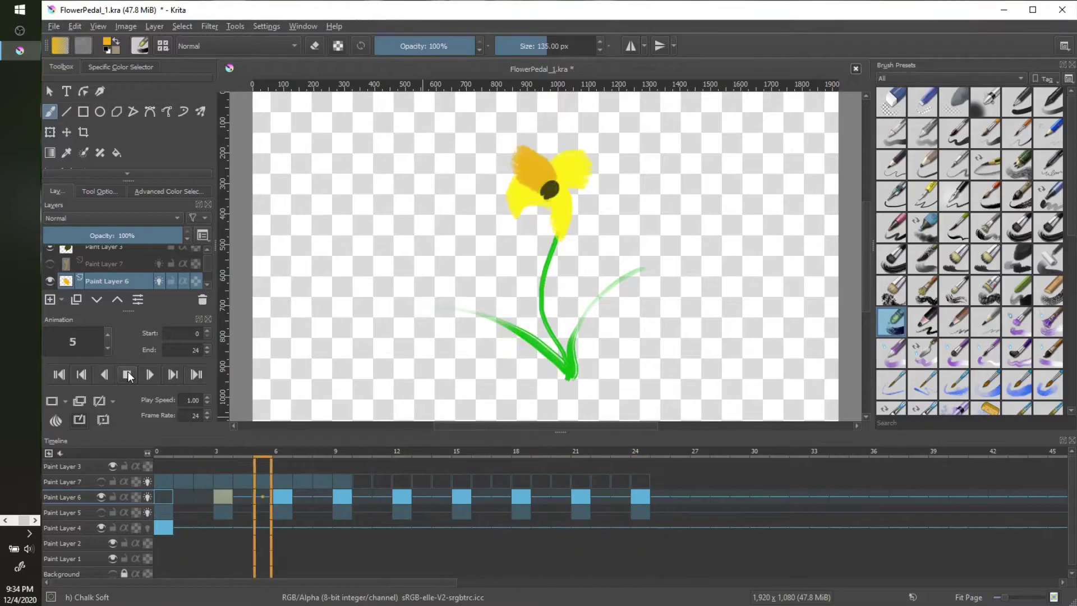
click(127, 374)
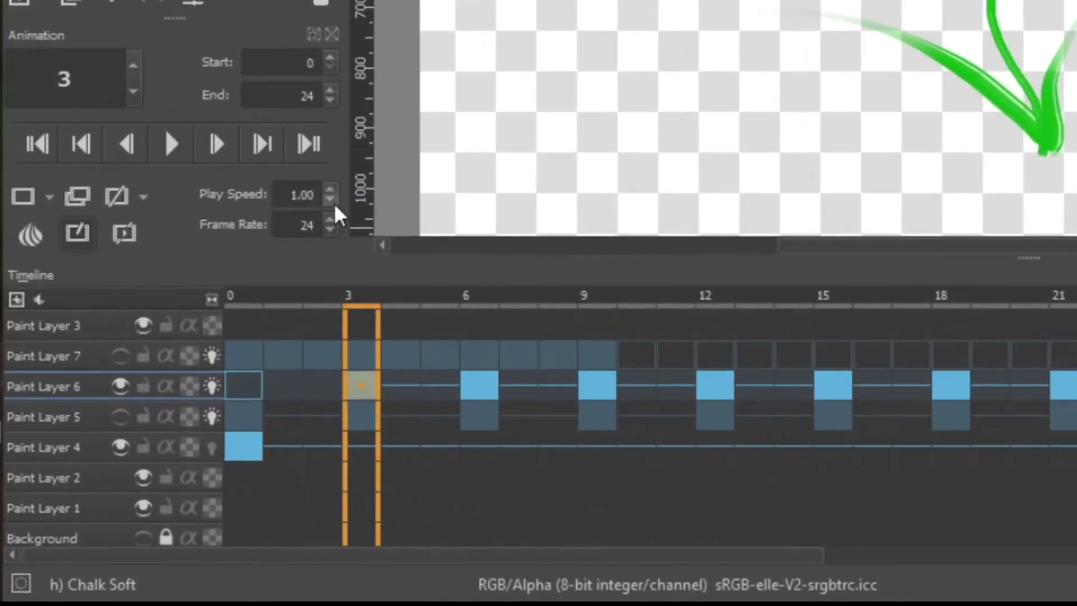
click(207, 403)
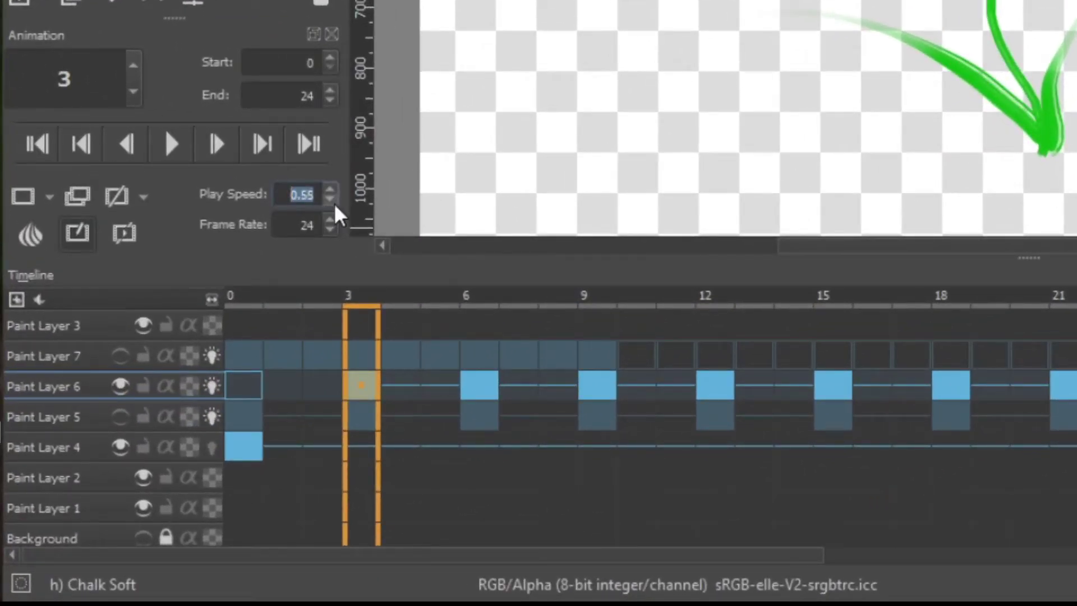
click(334, 203)
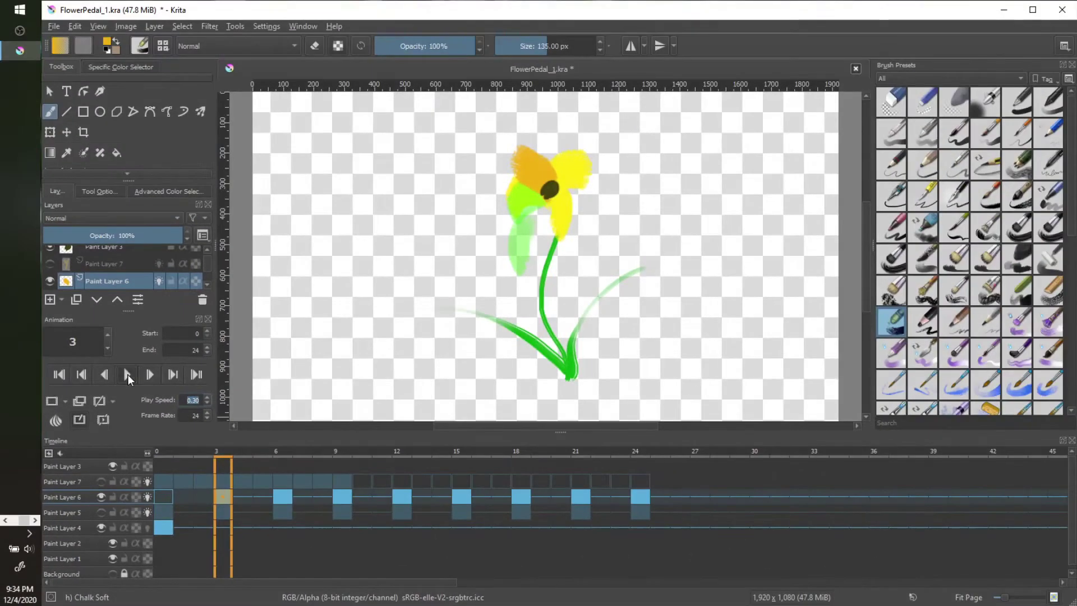
click(172, 144)
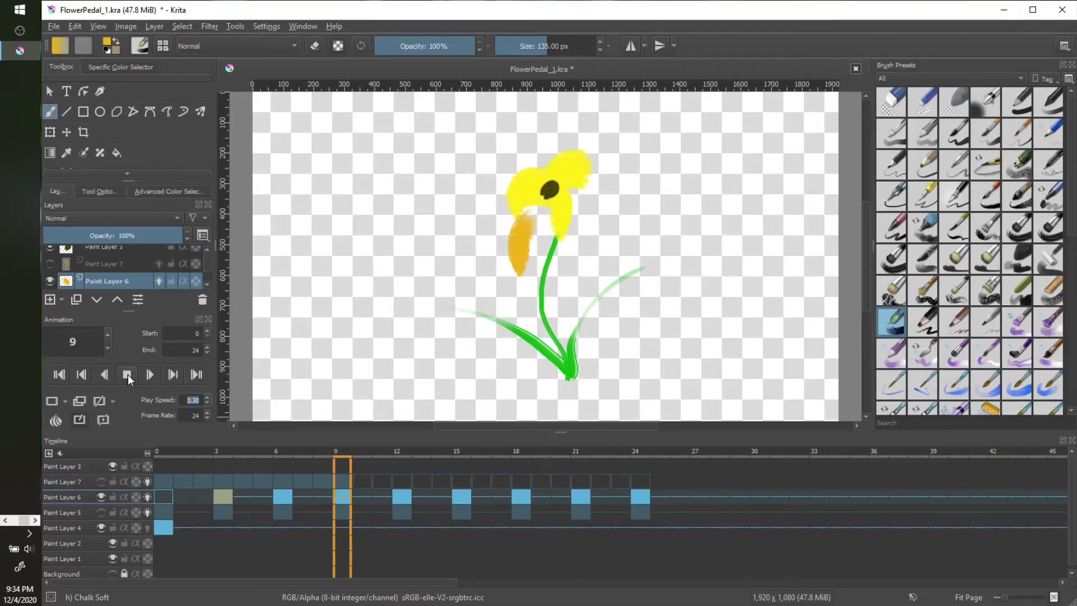
click(126, 375)
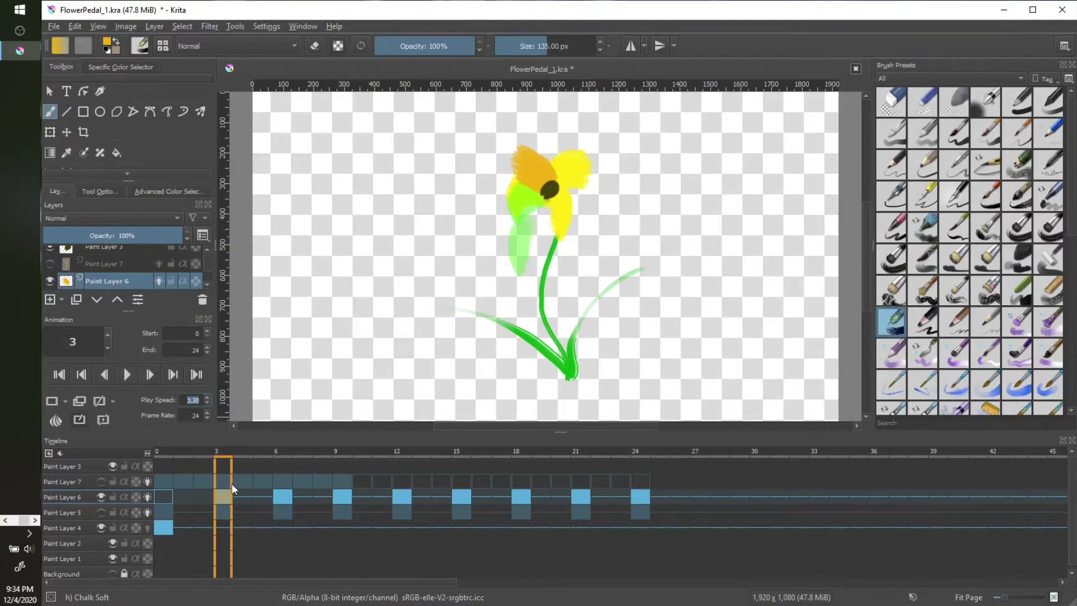
- Squash the petal vertically at frame 6 and rotate it counter-clockwise at frame 9
click(288, 497)
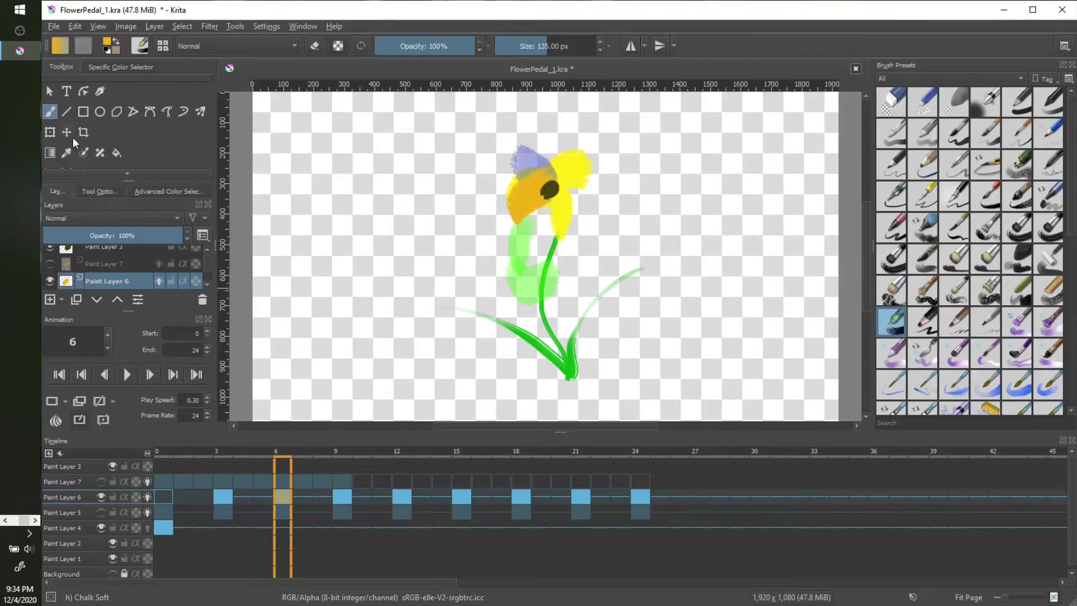
click(55, 134)
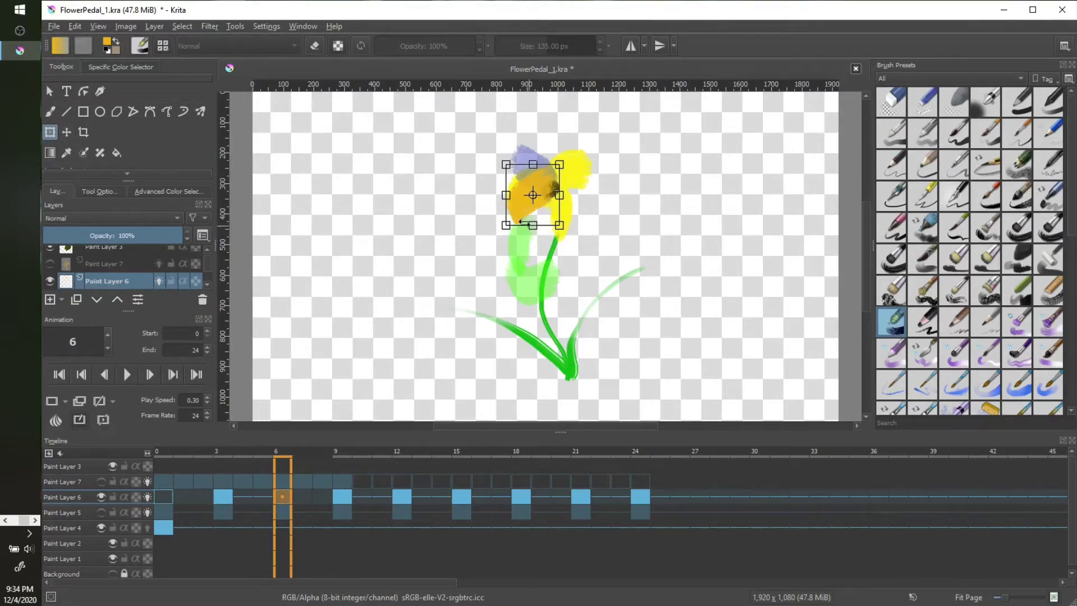
drag(532, 226, 532, 212)
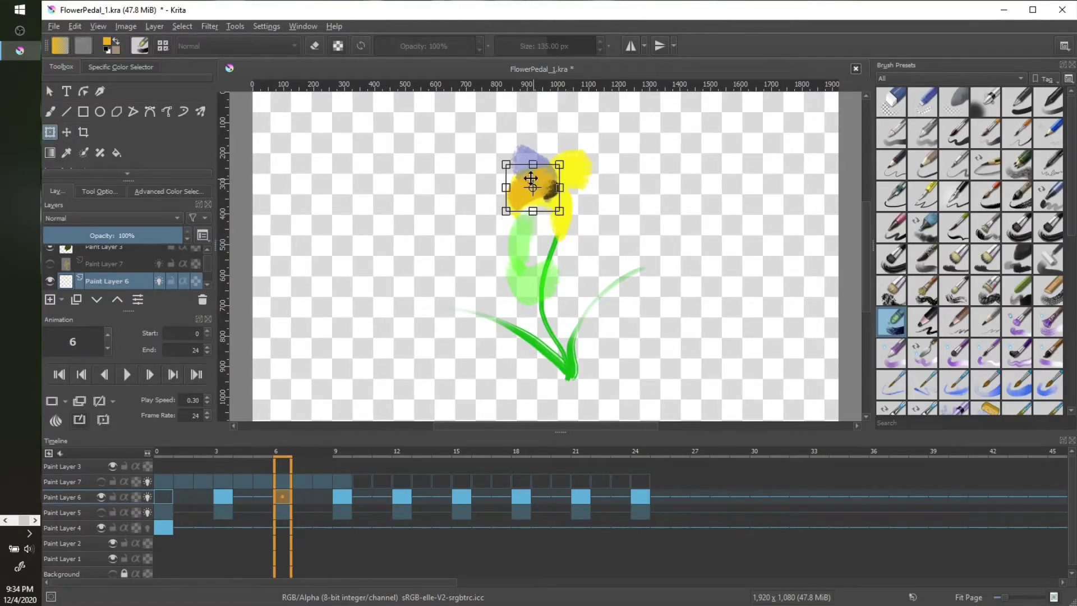
key(Right)
key(Right)
key(Right)
click(522, 242)
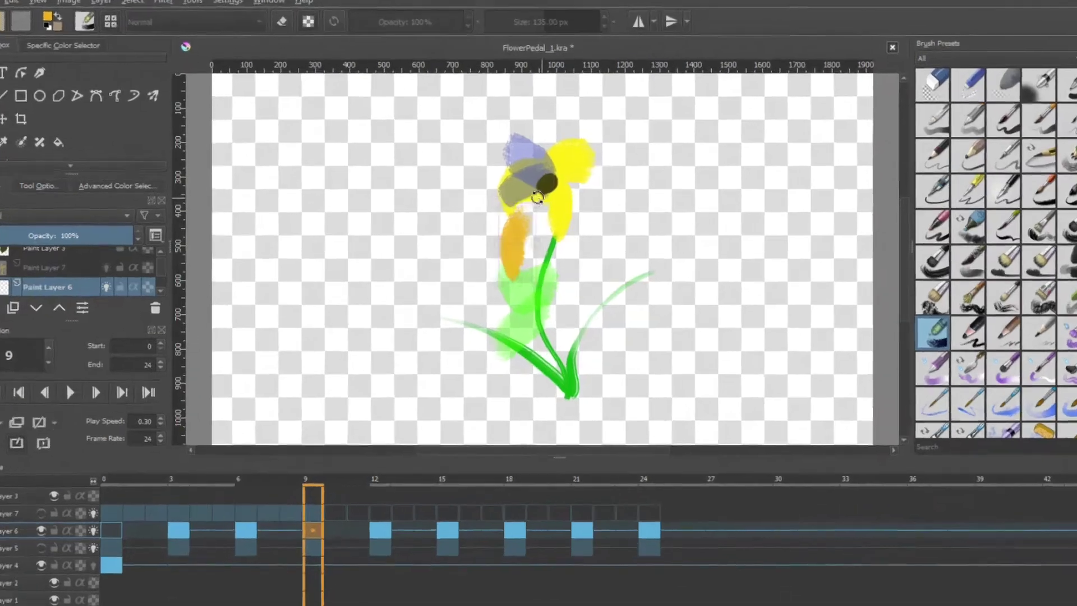
drag(543, 203, 518, 201)
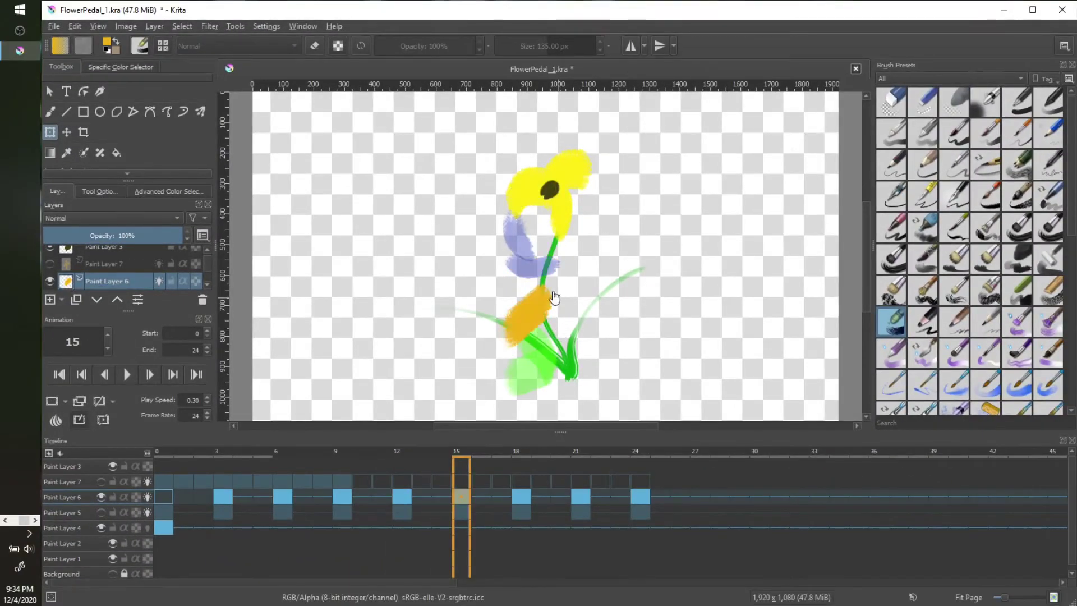
- Squash the orange petal on frames 15 and 18 with the Transform tool
click(536, 320)
drag(525, 349, 537, 291)
key(Right)
key(Right)
key(Right)
click(541, 349)
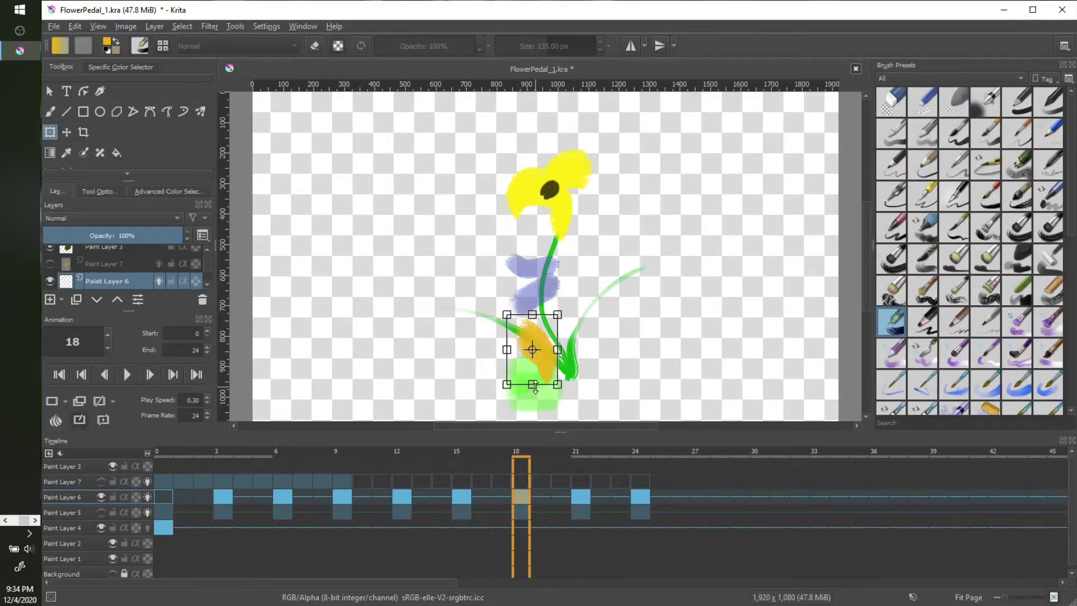
drag(535, 386, 534, 368)
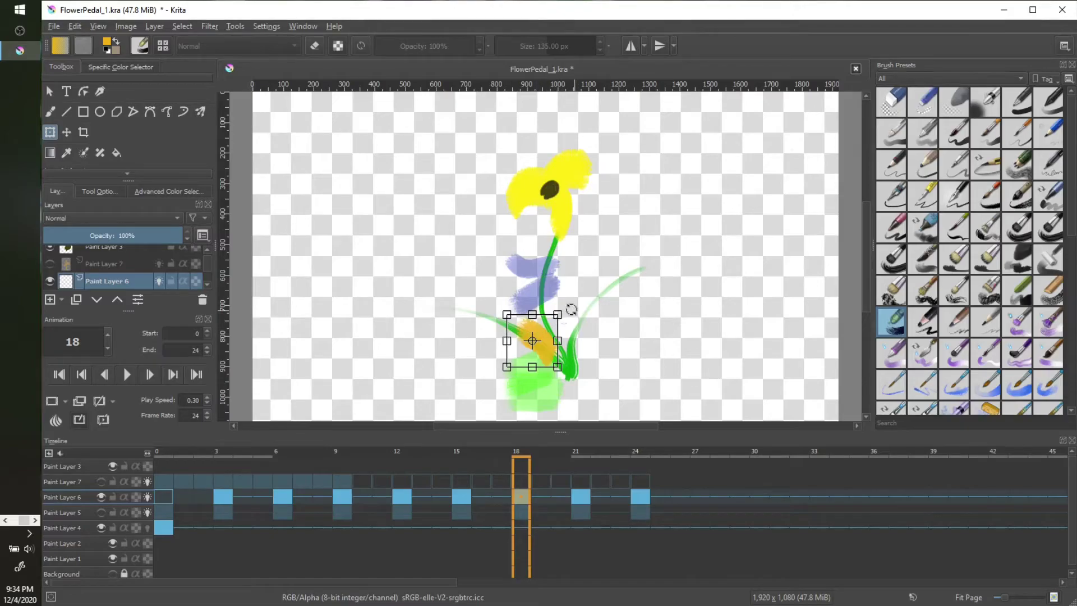
key(Return)
- Flatten the petal on frame 21 and begin transforming it on frame 24
key(Right)
key(Right)
key(Right)
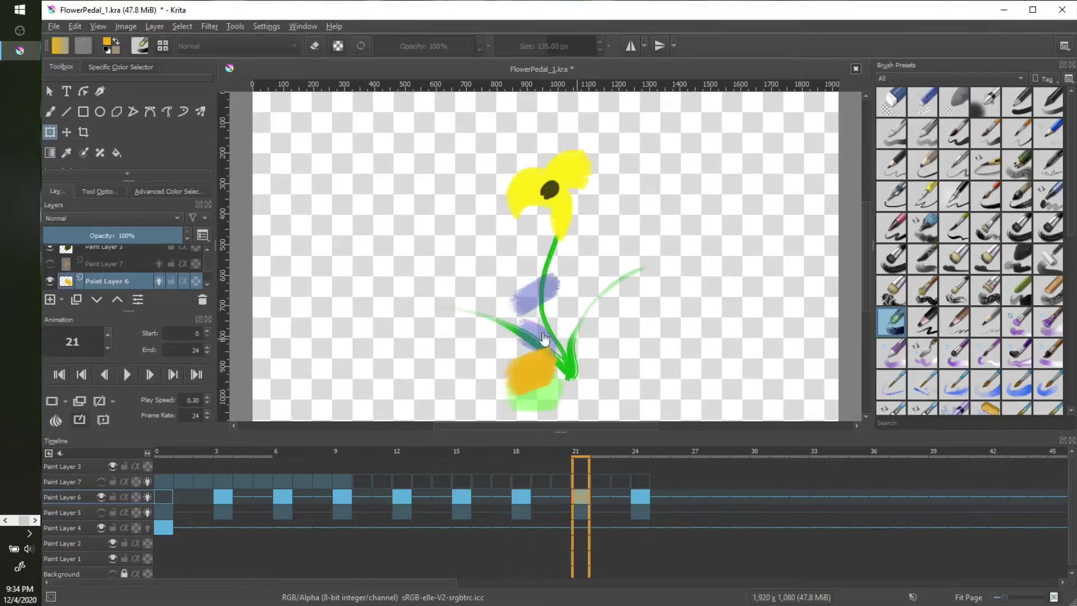
click(531, 375)
drag(527, 398, 554, 399)
key(Return)
key(Right)
key(Right)
key(Right)
click(541, 390)
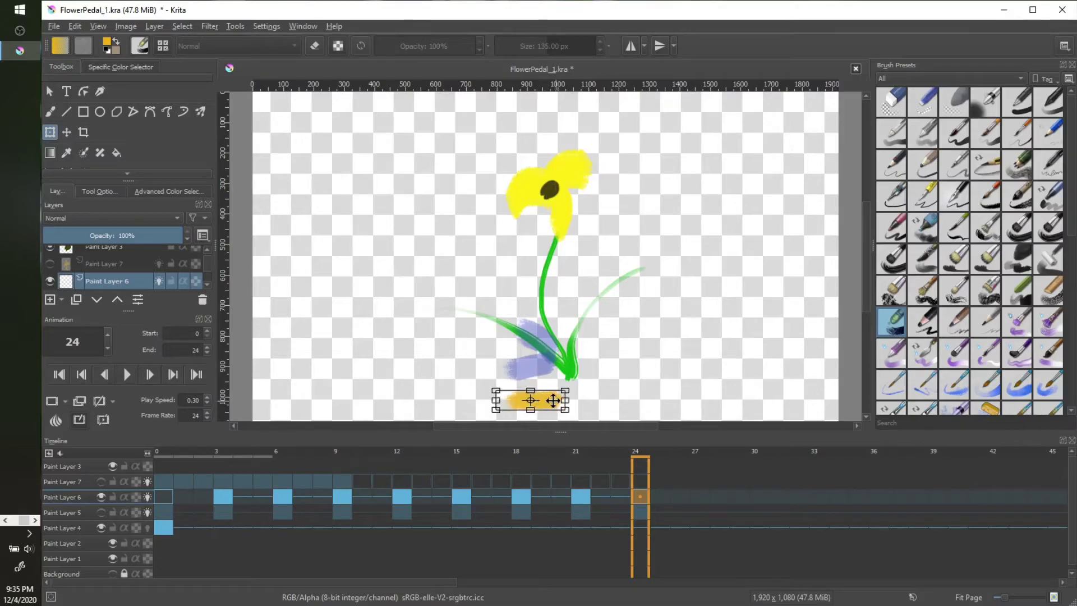
- Raise Play Speed back to 1.00 and play the animation
click(208, 397)
click(208, 396)
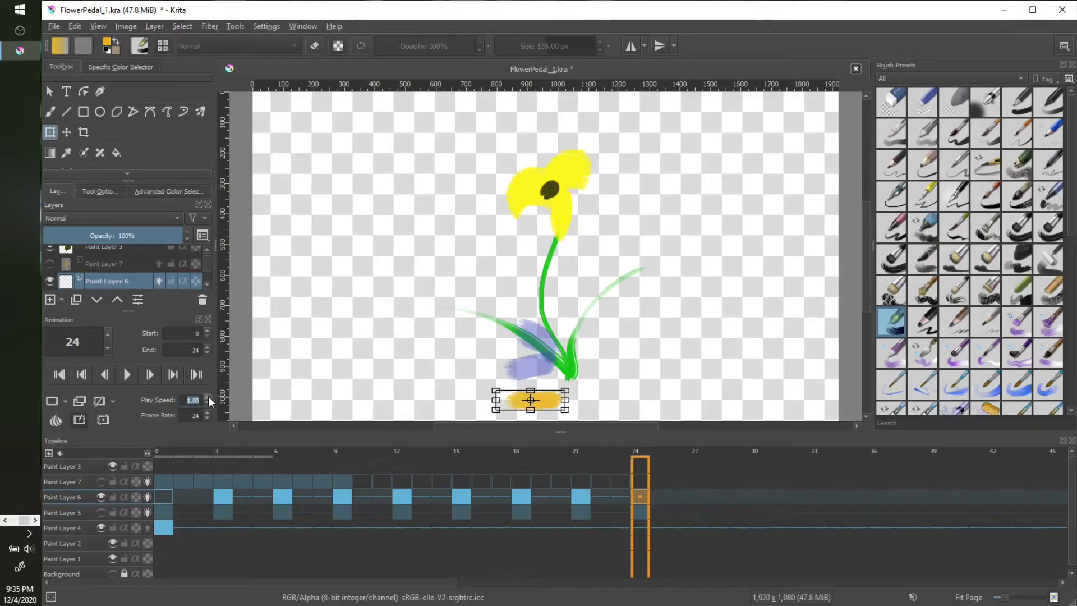
click(132, 372)
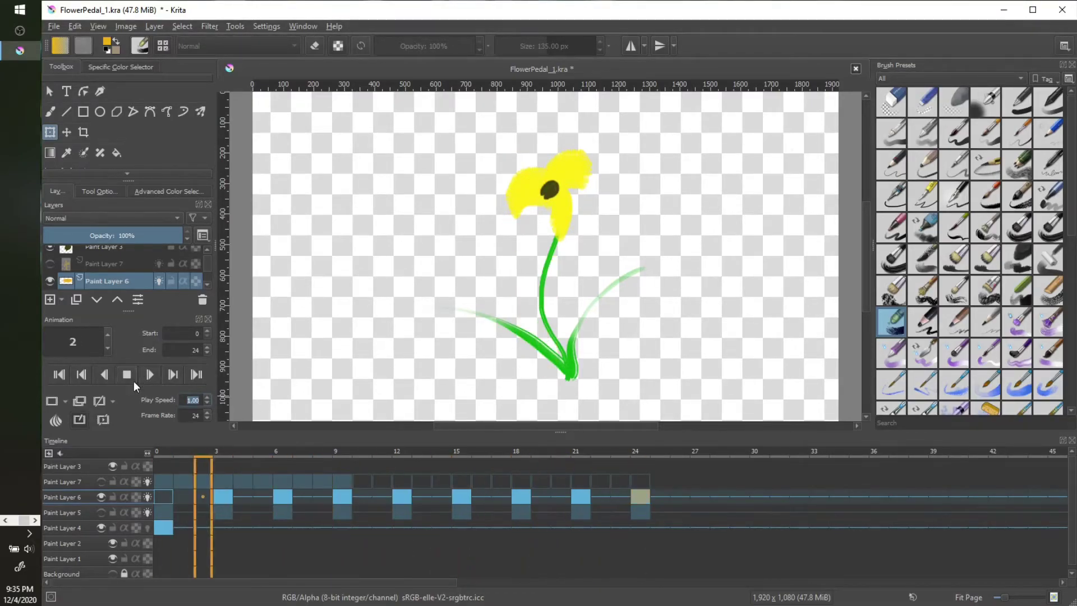
- Copy the frame-3 petal into a new frame 4 and nudge it slightly lower
click(133, 377)
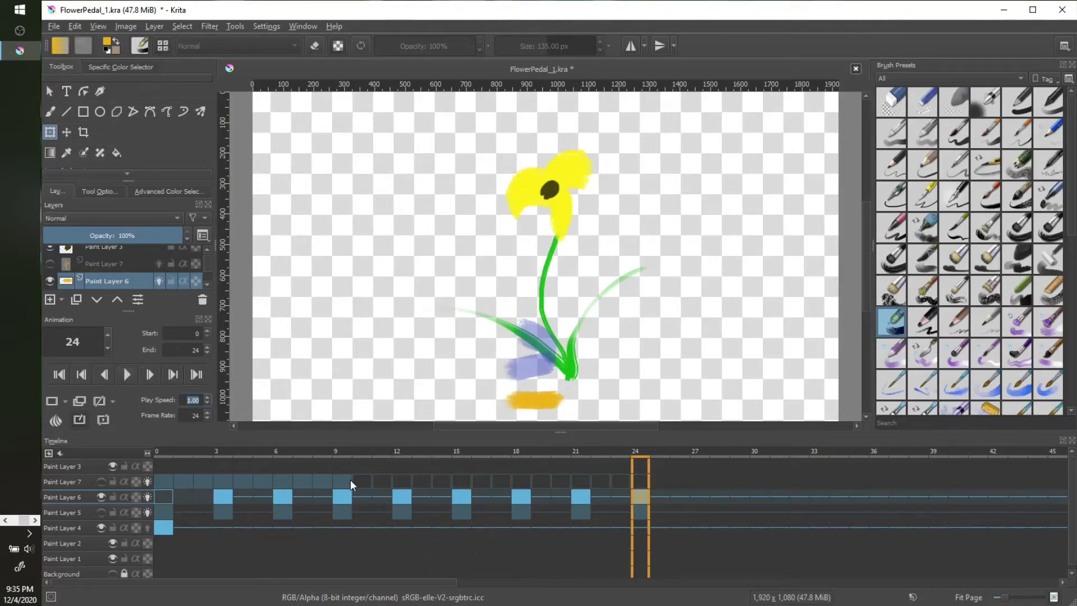
key(Home)
click(225, 496)
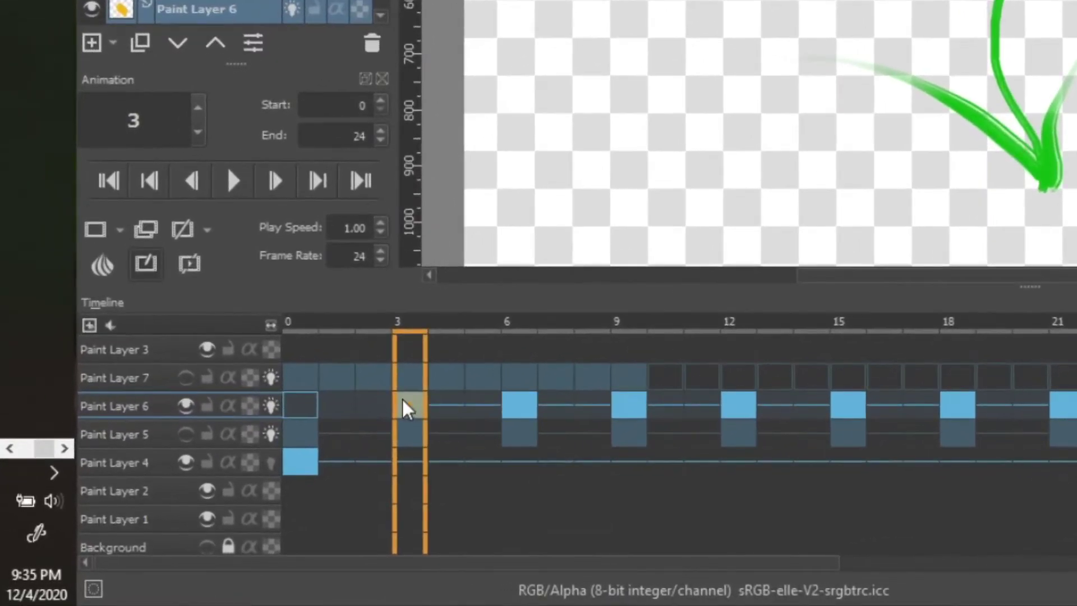
right_click(404, 405)
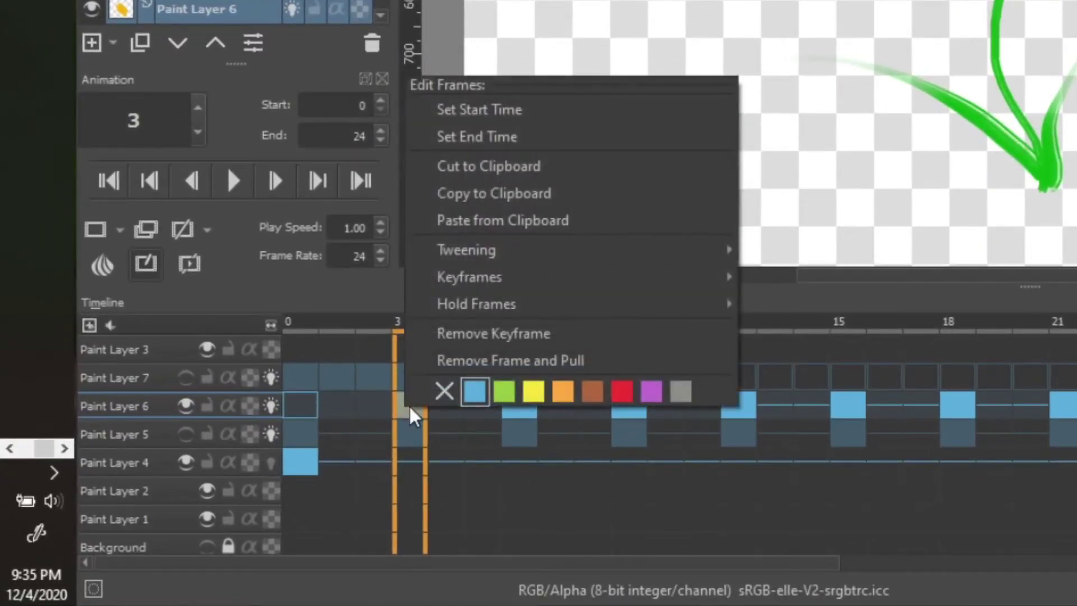
click(498, 192)
click(446, 406)
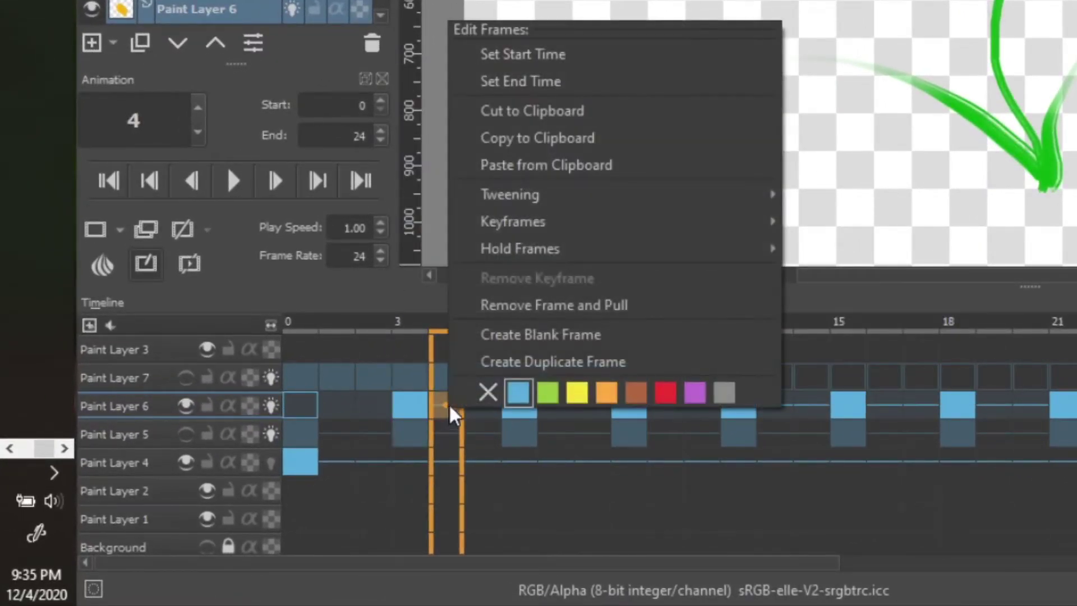
click(568, 143)
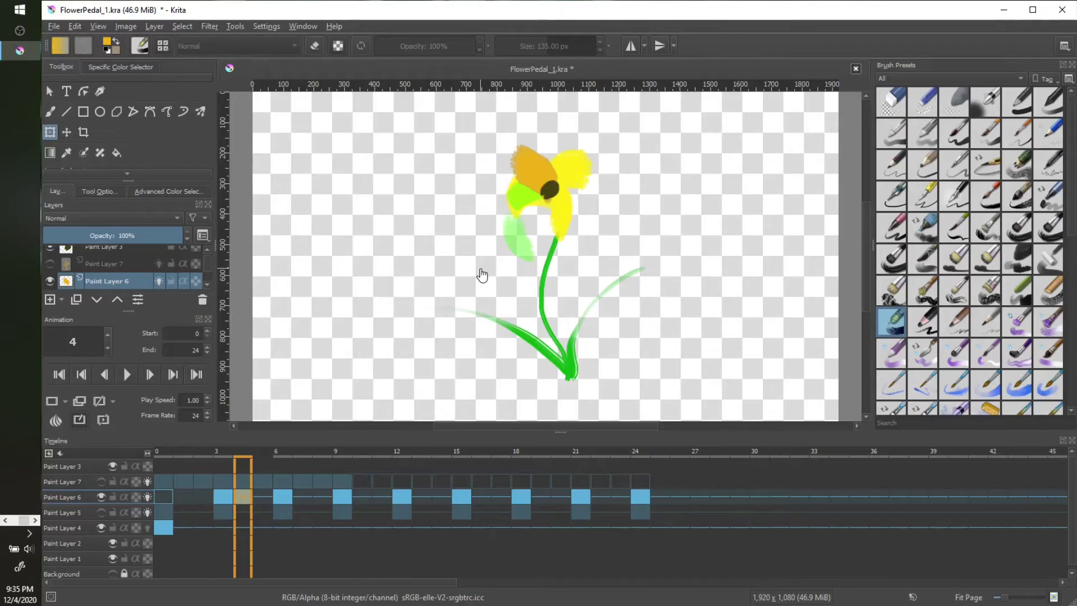
click(527, 185)
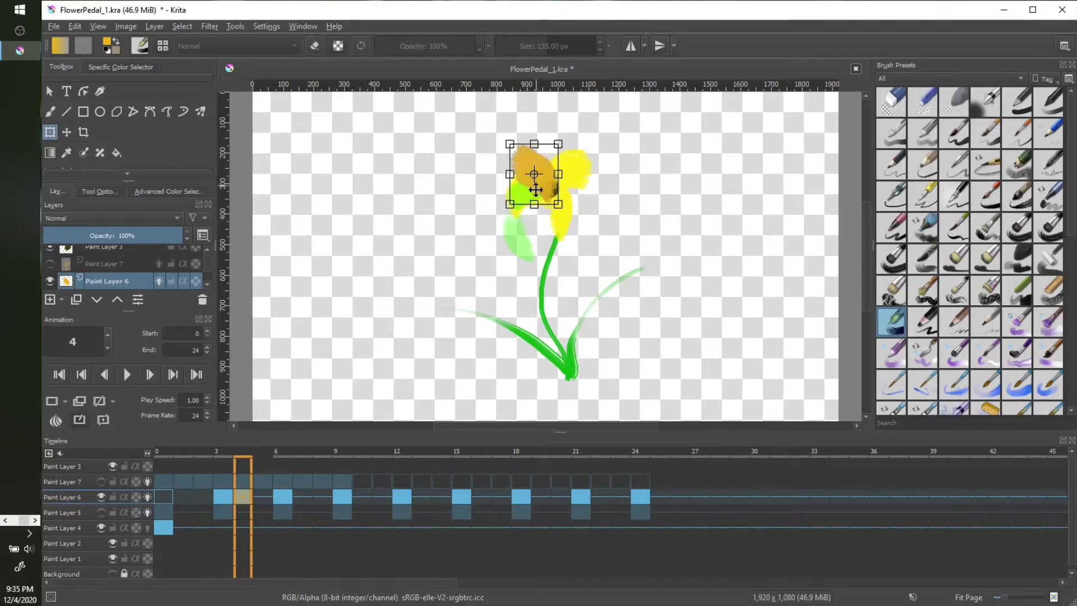
mouse_move(545, 171)
mouse_down()
mouse_move(538, 196)
mouse_move(533, 180)
mouse_up()
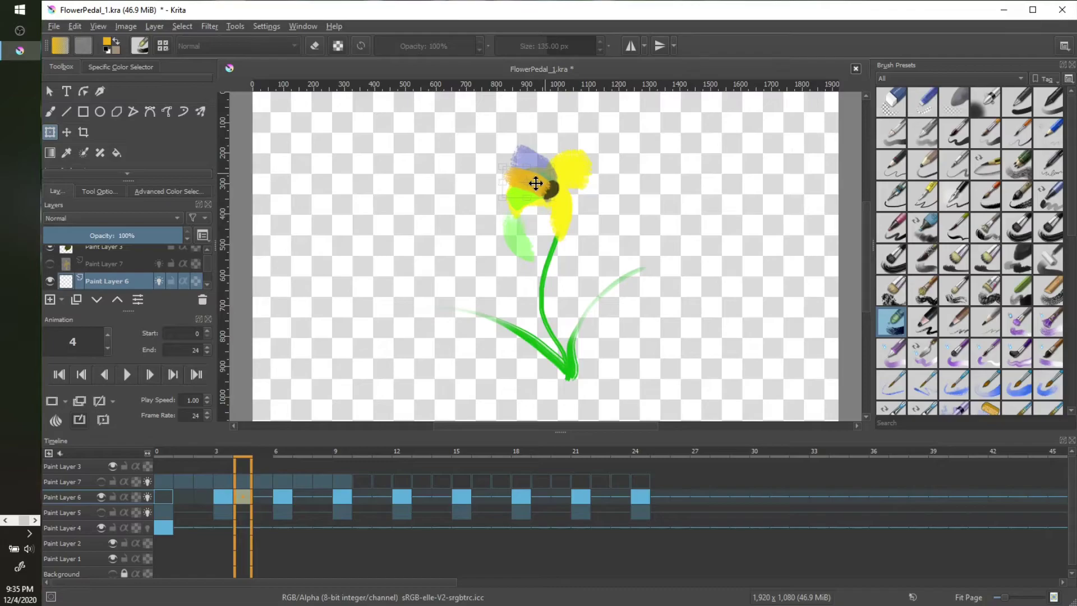
click(268, 461)
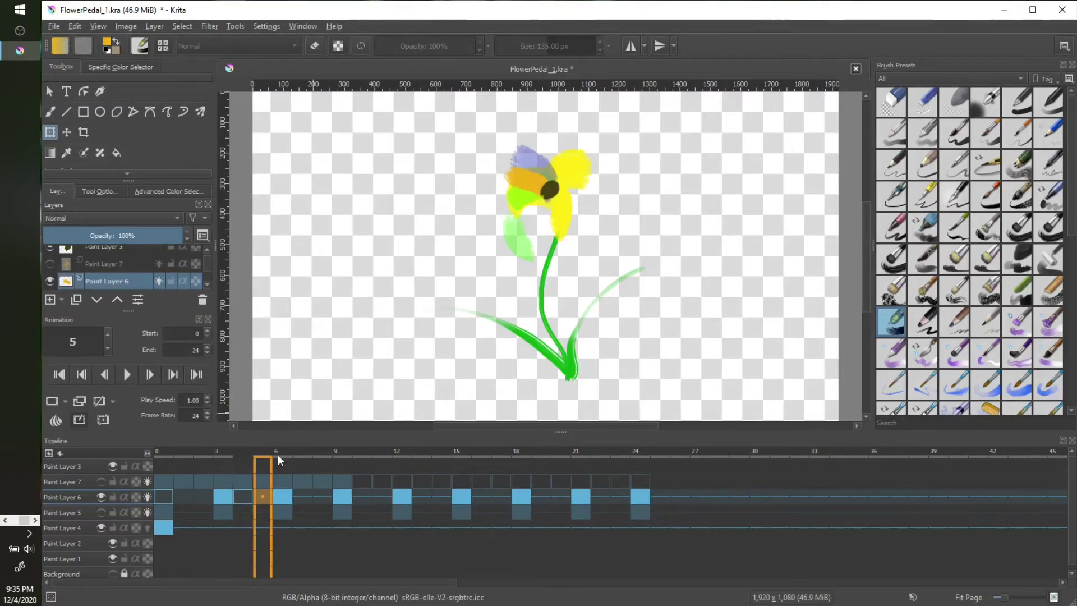
- Paste the frame-4 petal into frame 5, rotate it about 25° counter-clockwise, and return to frame 0
right_click(238, 494)
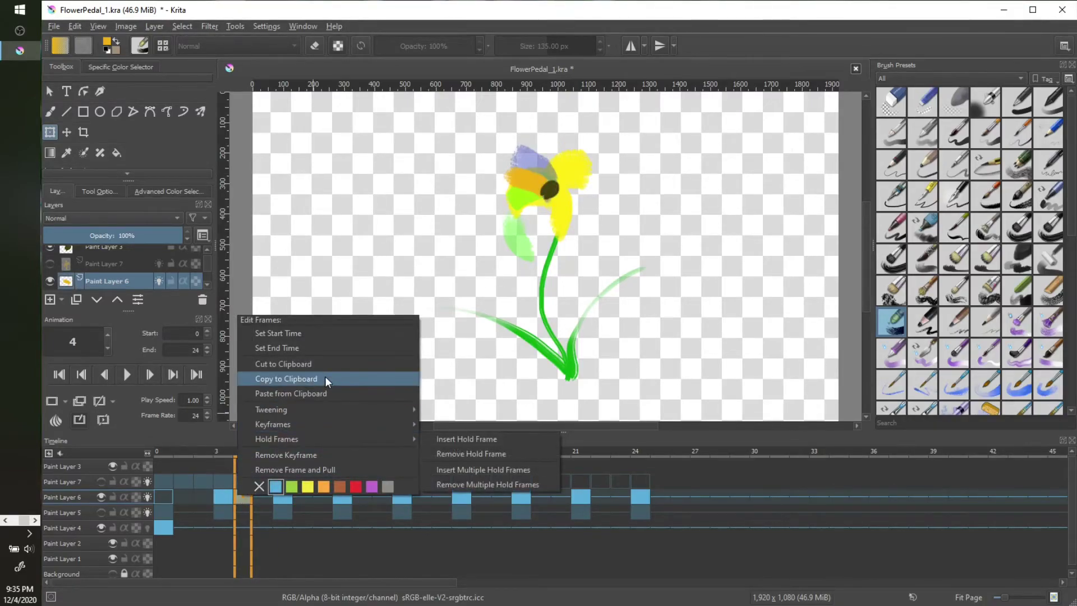
click(324, 376)
right_click(260, 496)
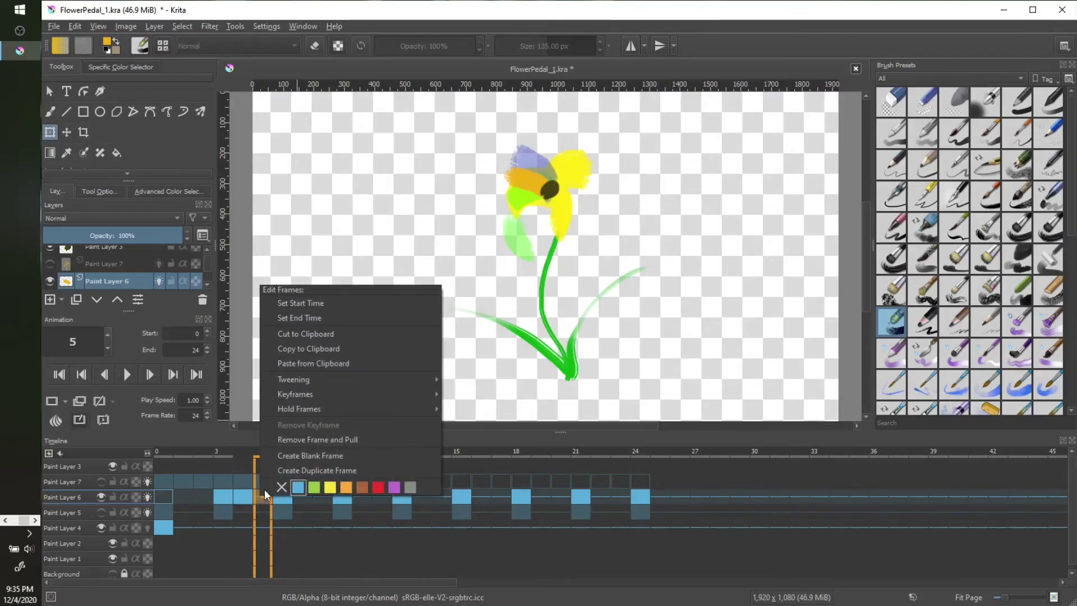
click(344, 361)
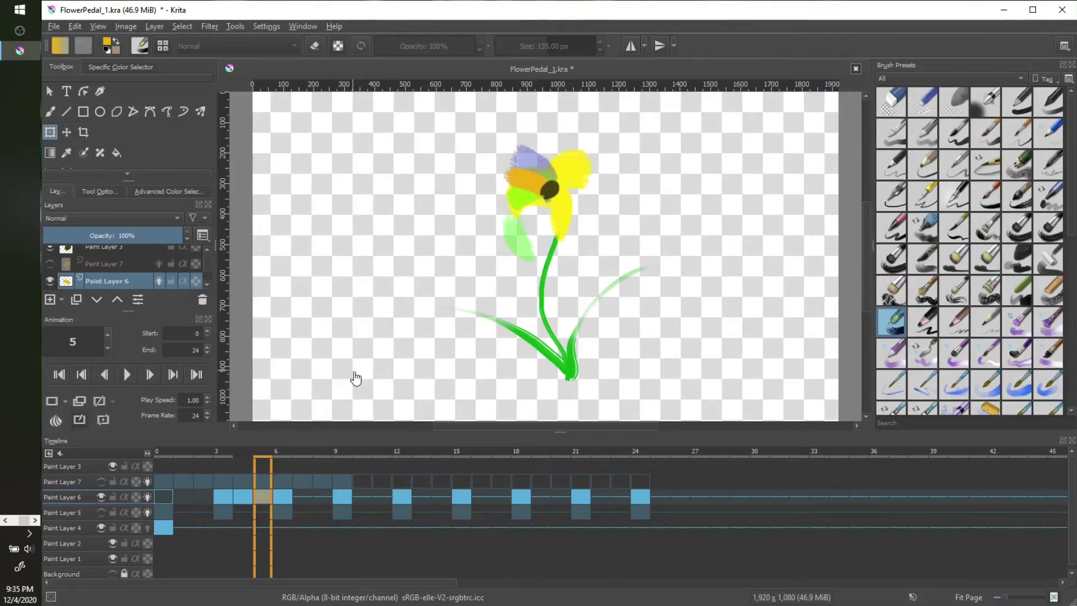
click(538, 185)
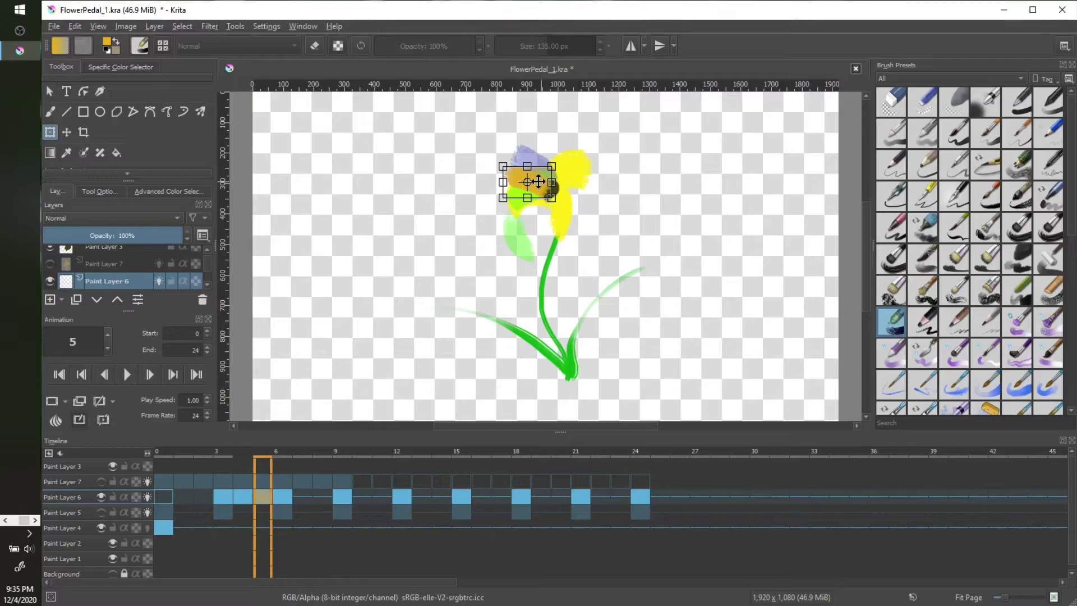
drag(555, 174, 550, 151)
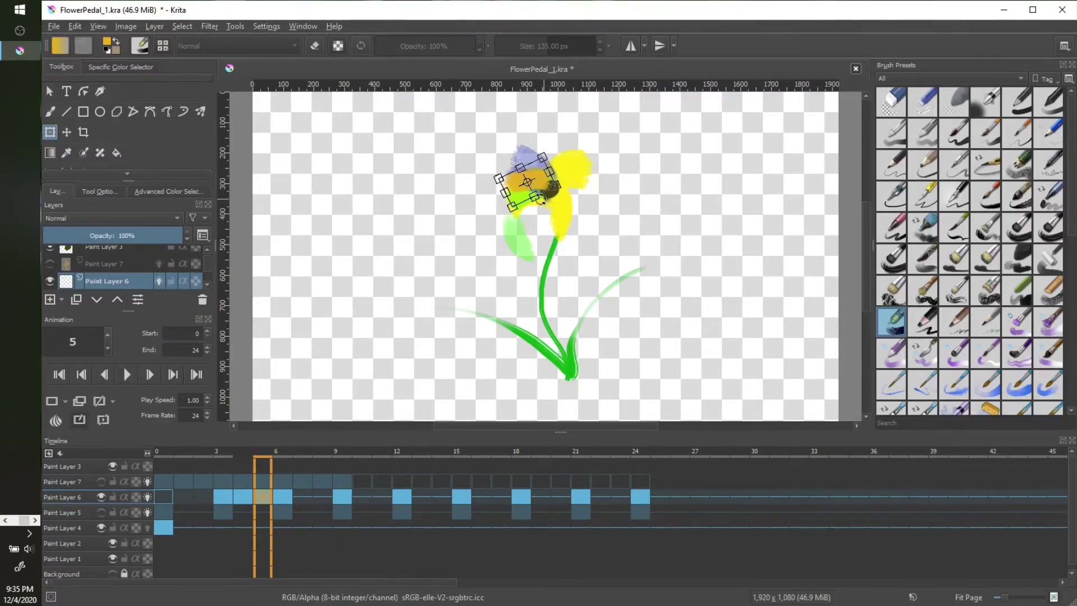
key(Return)
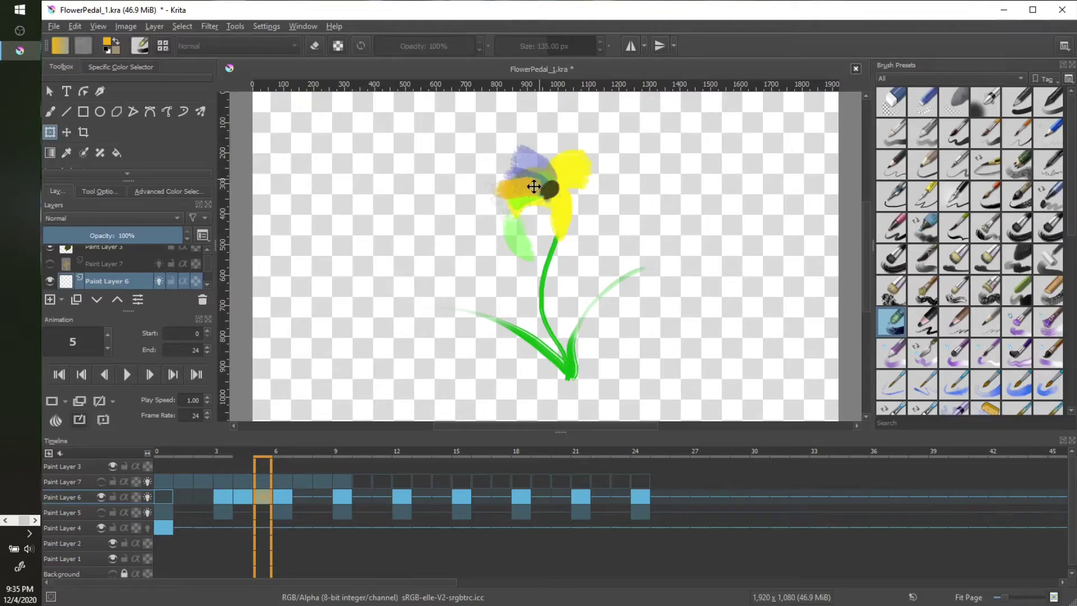
click(542, 179)
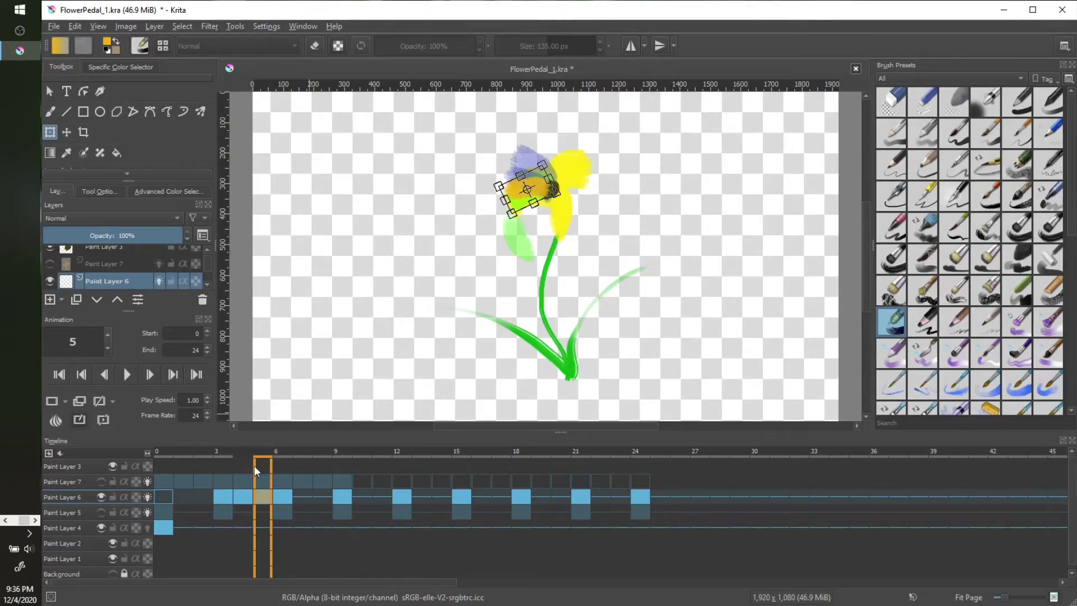
key(Left)
key(Left)
key(Left)
key(Left)
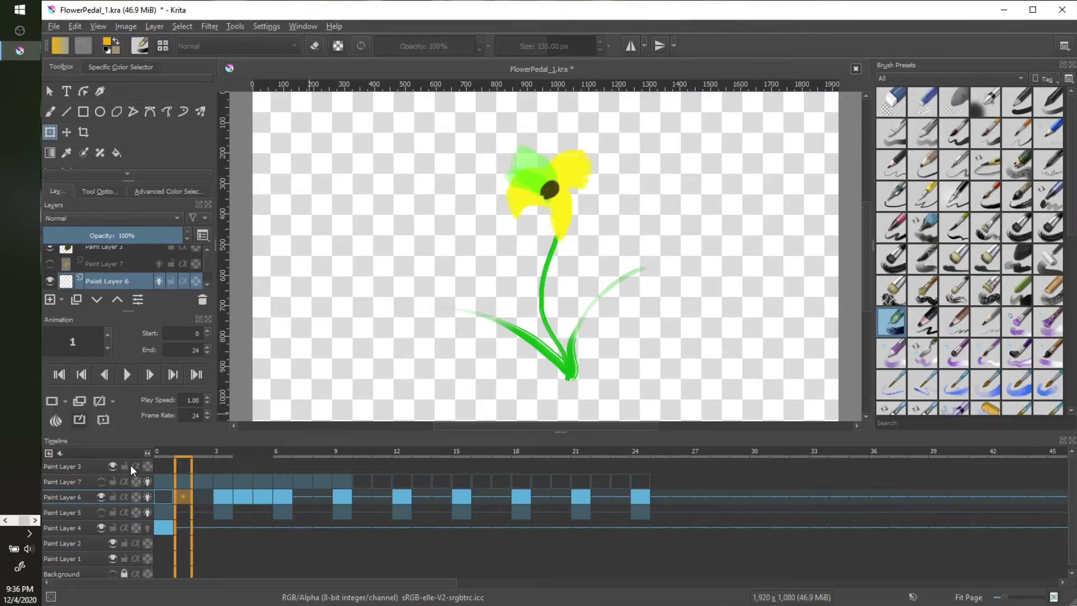
key(Left)
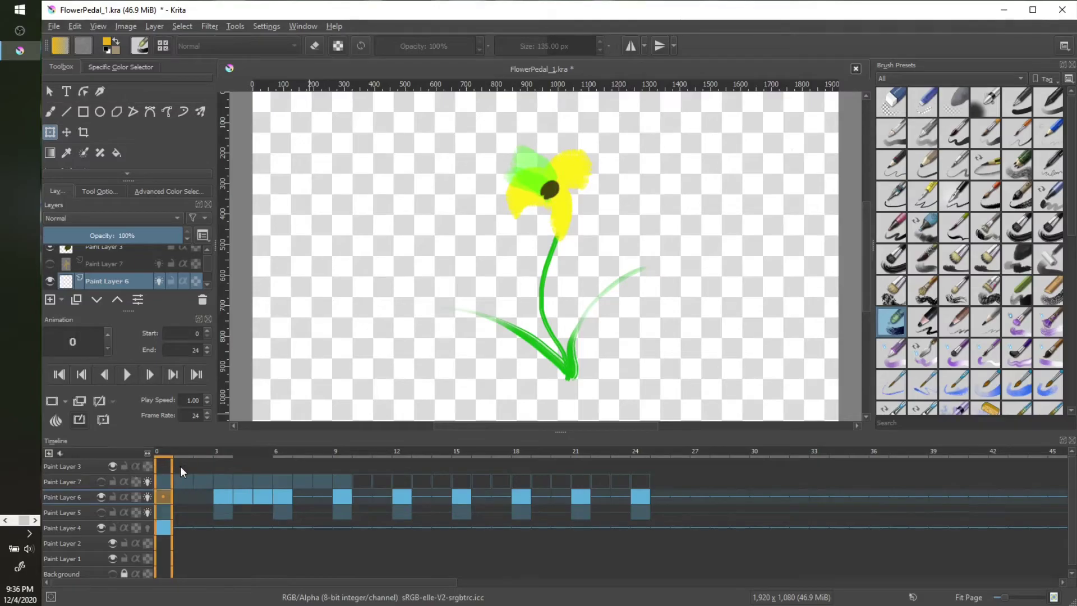
- Play the falling-petal loop from the start and stop it after reviewing
click(130, 372)
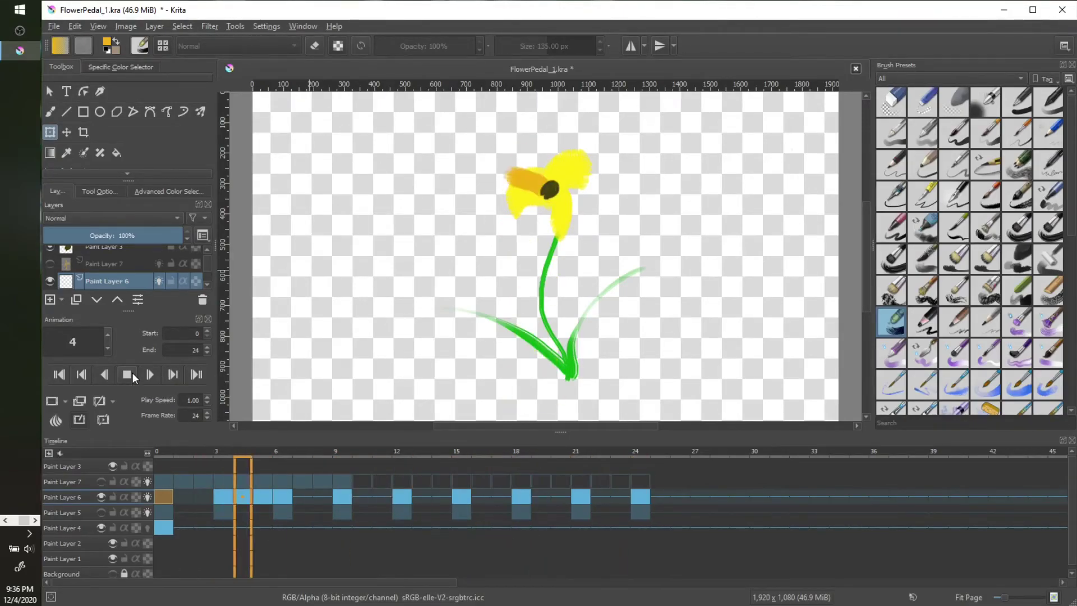
click(132, 372)
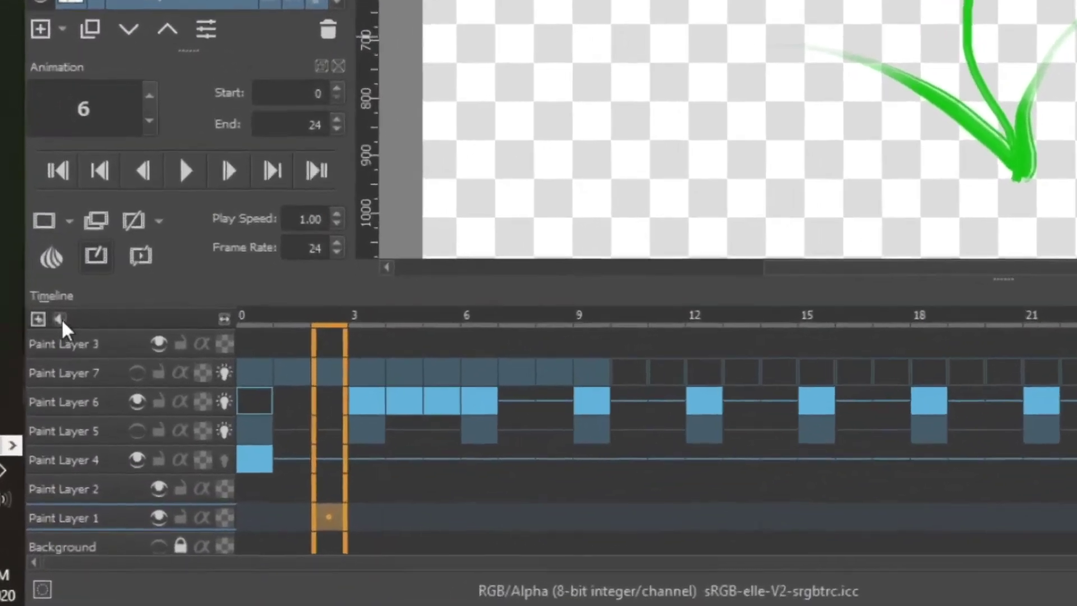
- Browse Music > Music > Action > YouTube for a soundtrack audio file, then bring up the File menu
click(61, 453)
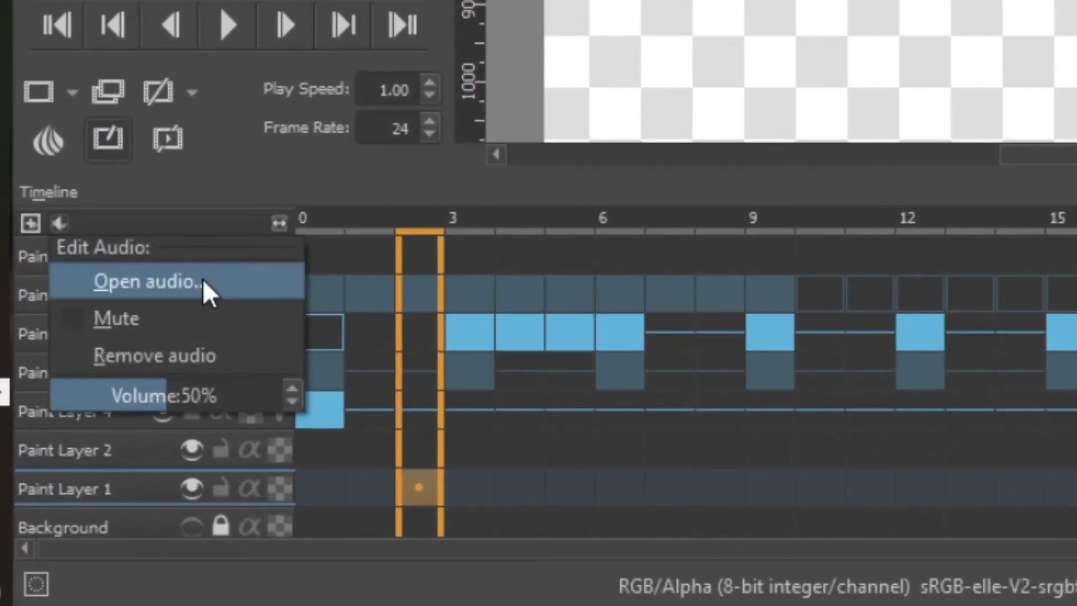
click(233, 288)
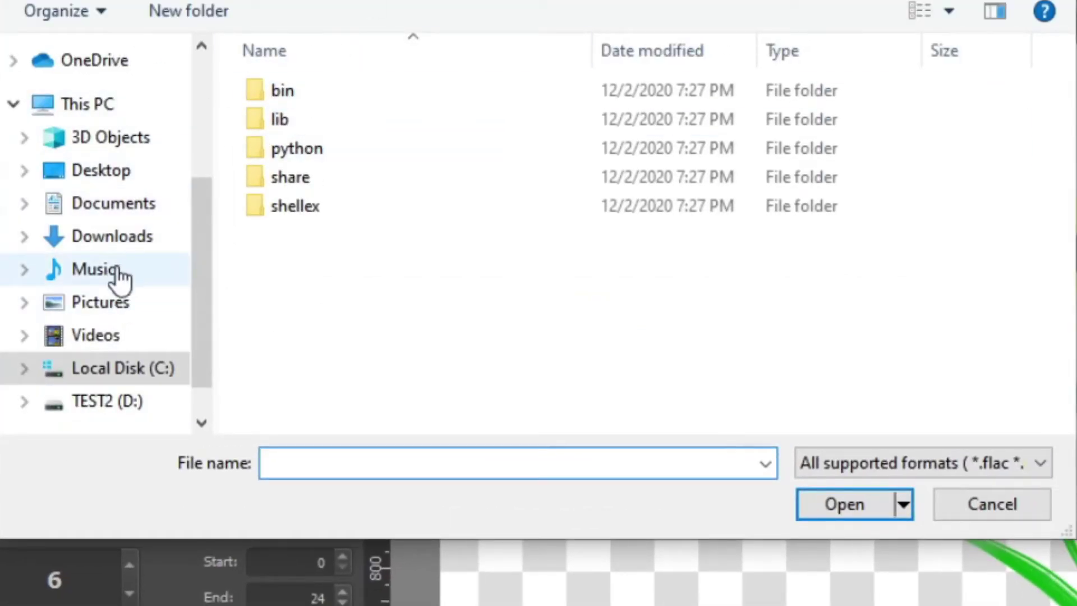
click(117, 270)
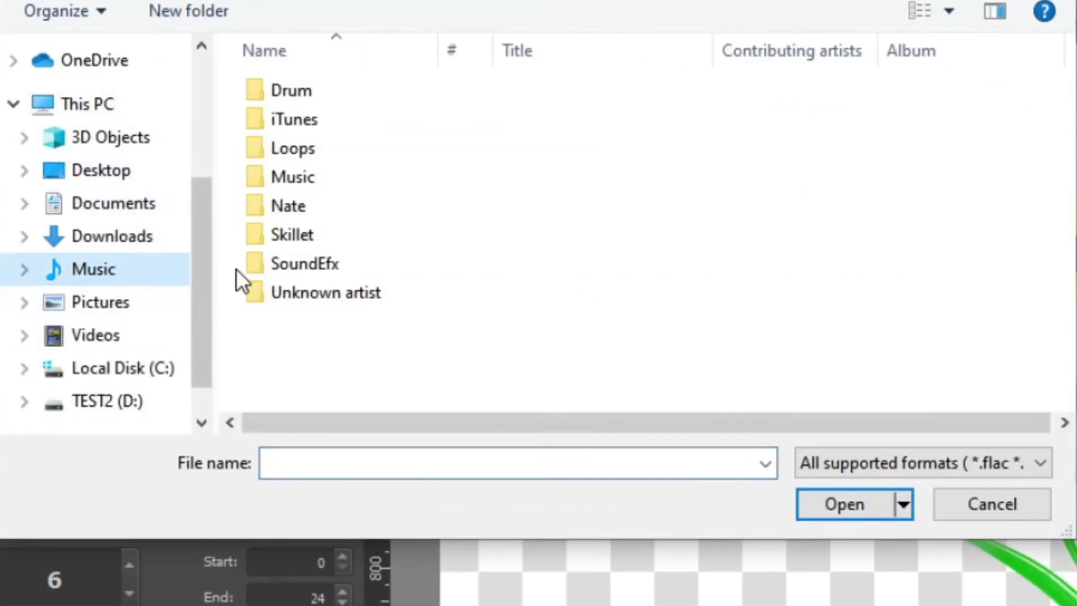
double_click(321, 180)
double_click(326, 90)
double_click(325, 90)
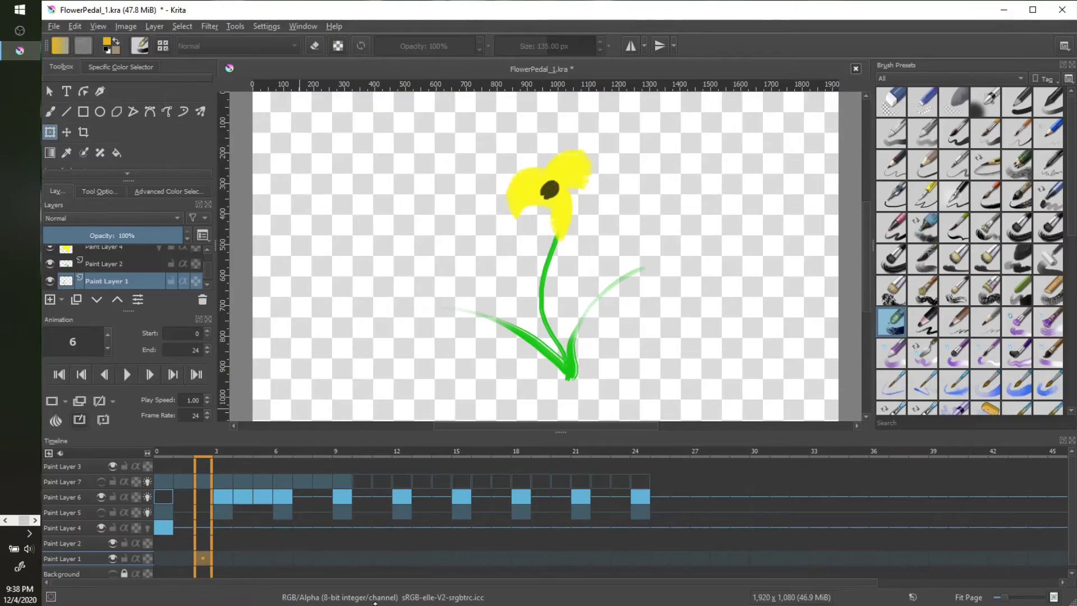
double_click(202, 557)
scroll(1073, 538, down, 1)
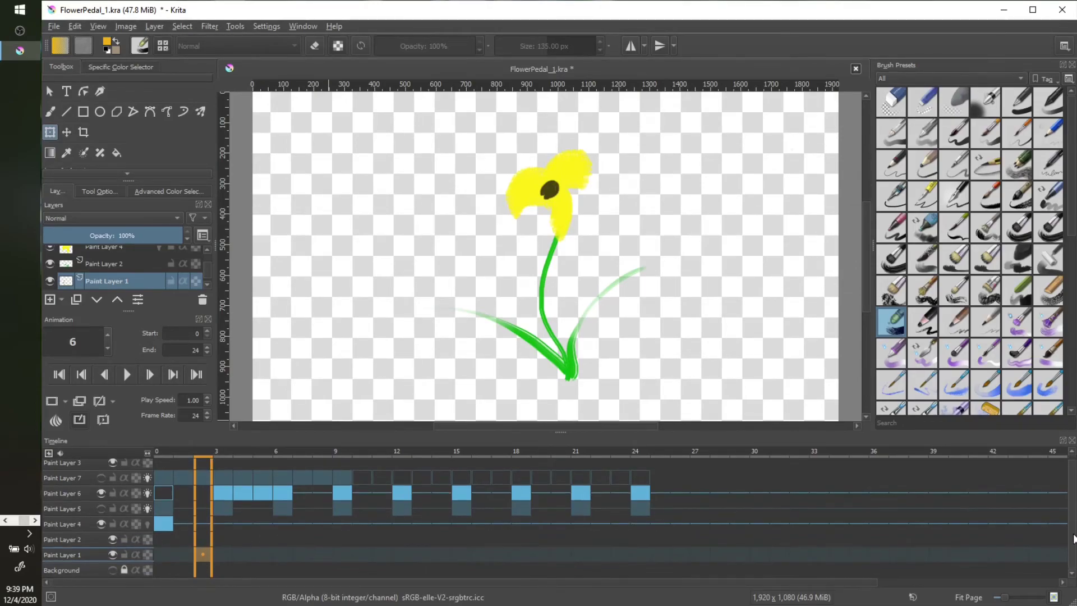
scroll(1073, 538, up, 1)
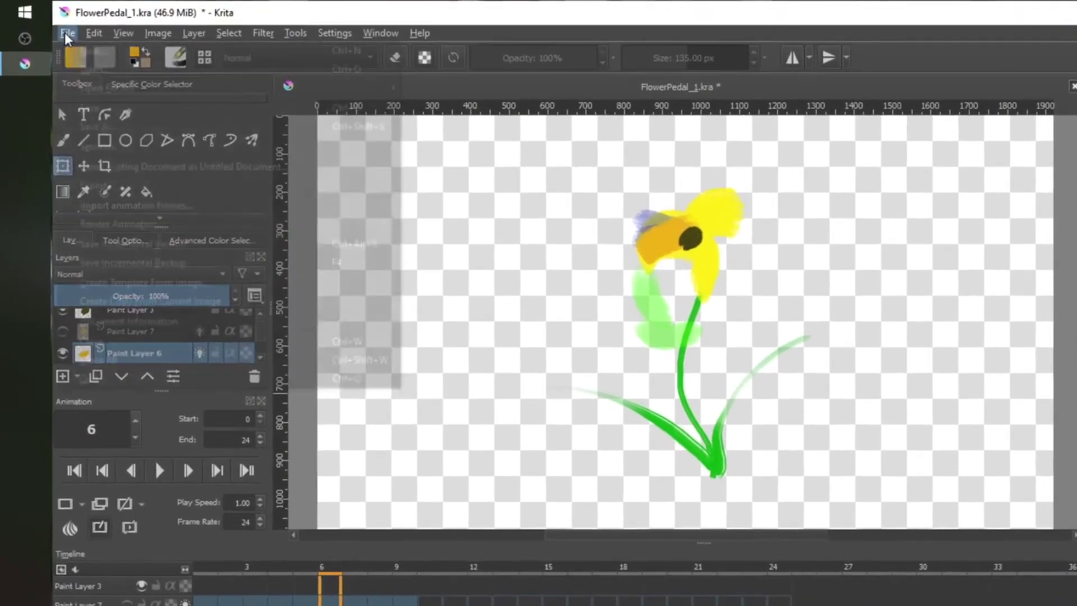
click(54, 26)
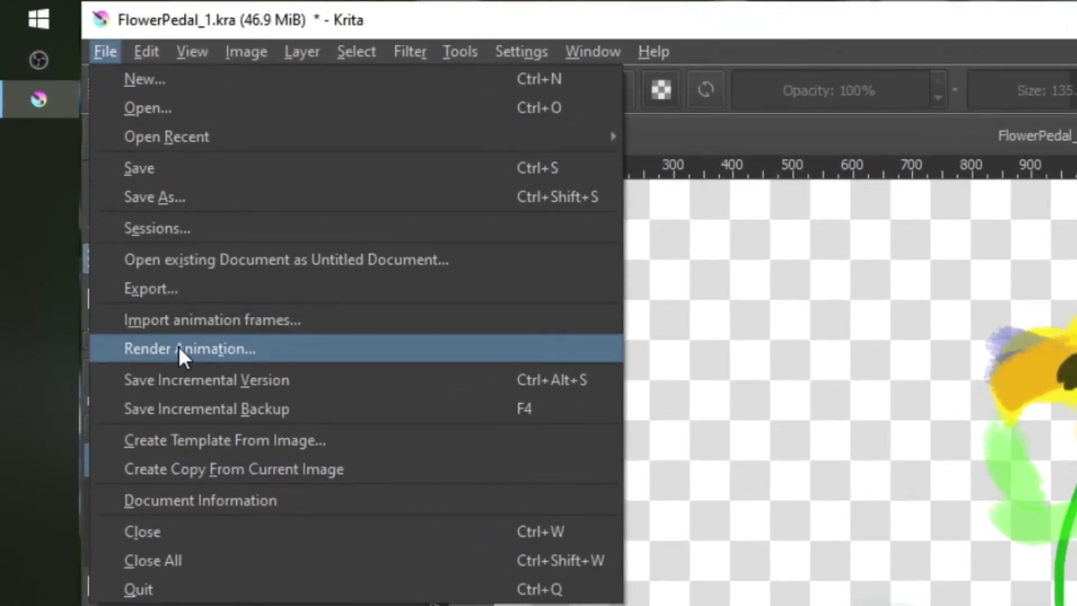
- Set Render Animation to export MPEG-4 video FlowerPedal_1.mp4, keeping PNG as image format, and close
click(179, 351)
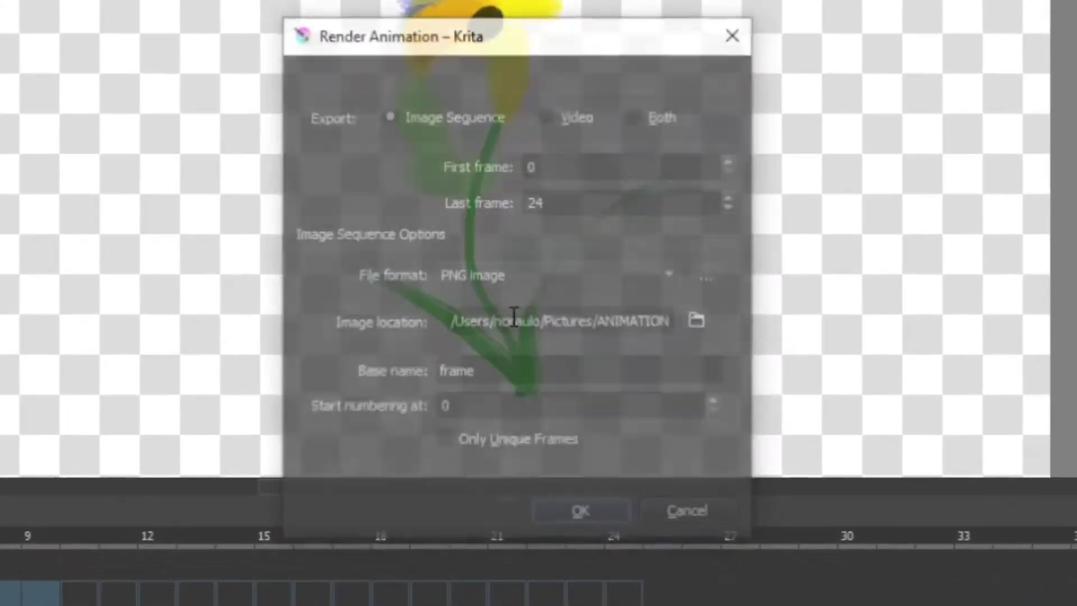
click(643, 275)
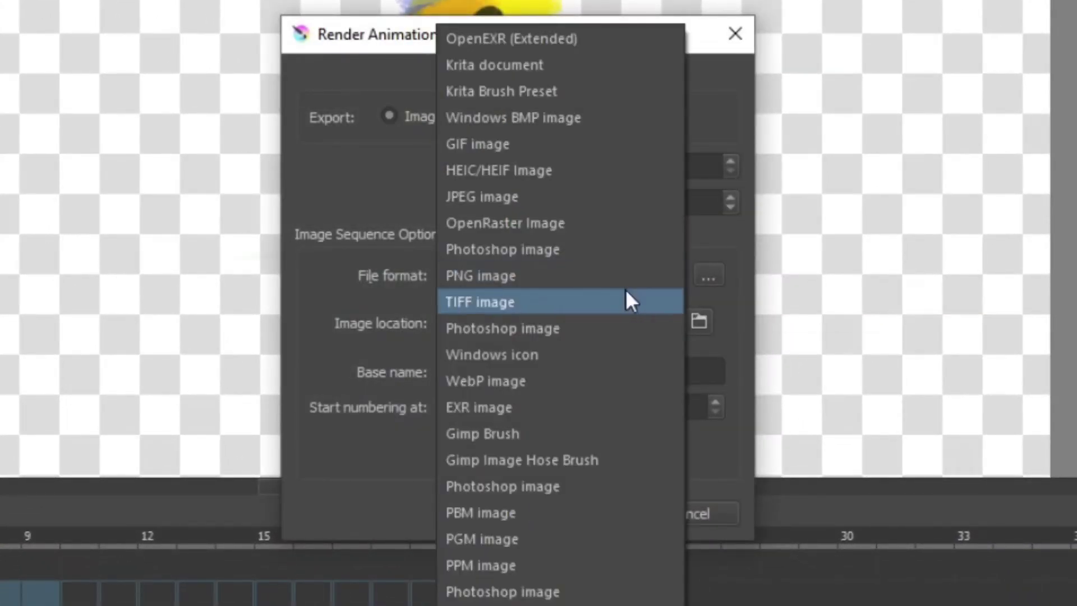
click(481, 277)
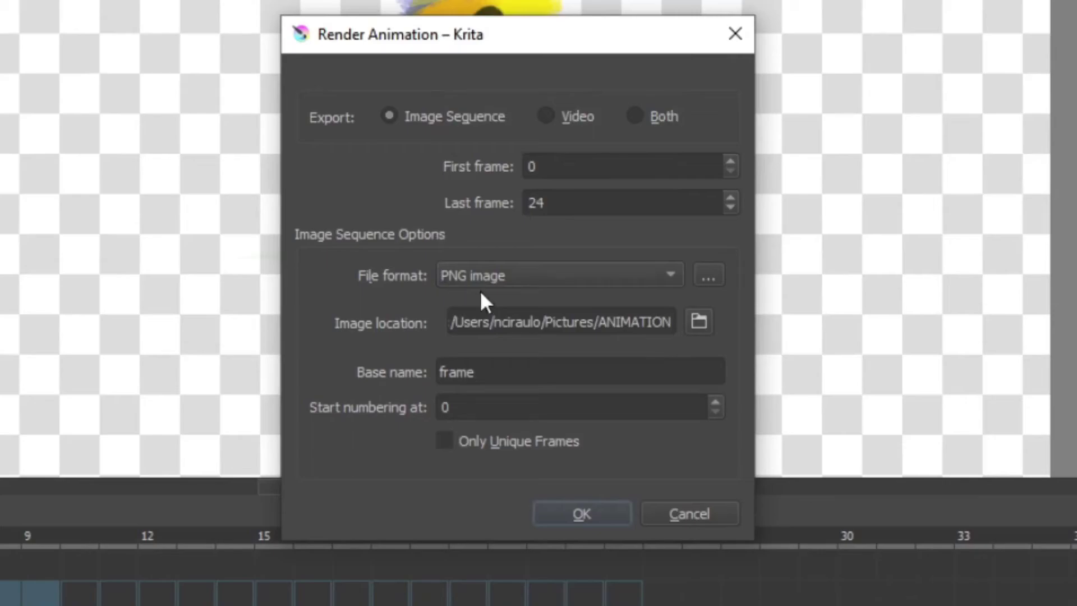
click(557, 292)
click(548, 278)
click(547, 116)
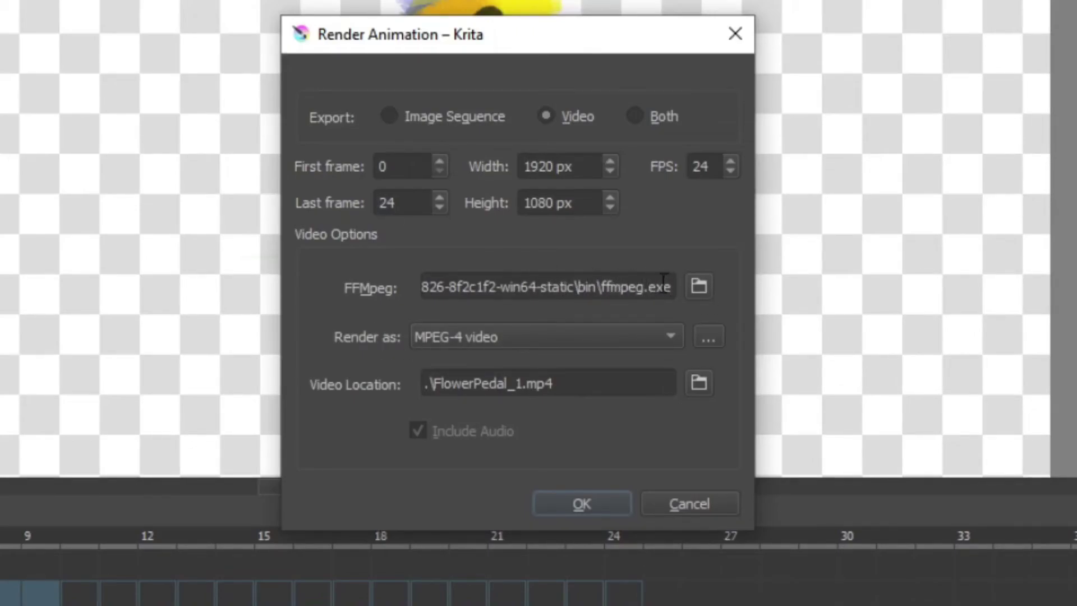
click(540, 340)
click(524, 340)
click(698, 383)
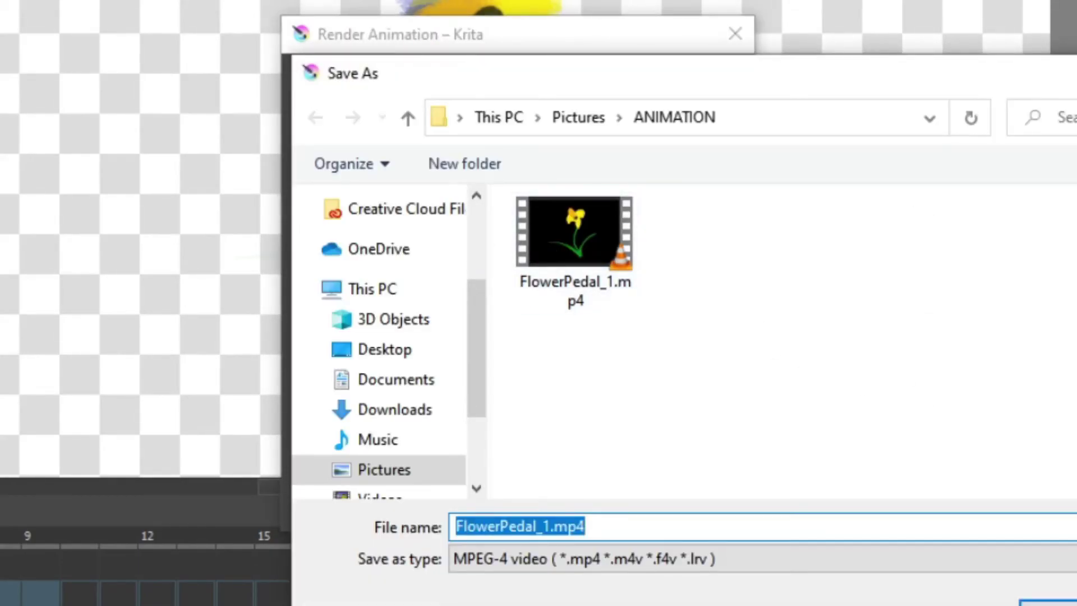
key(Return)
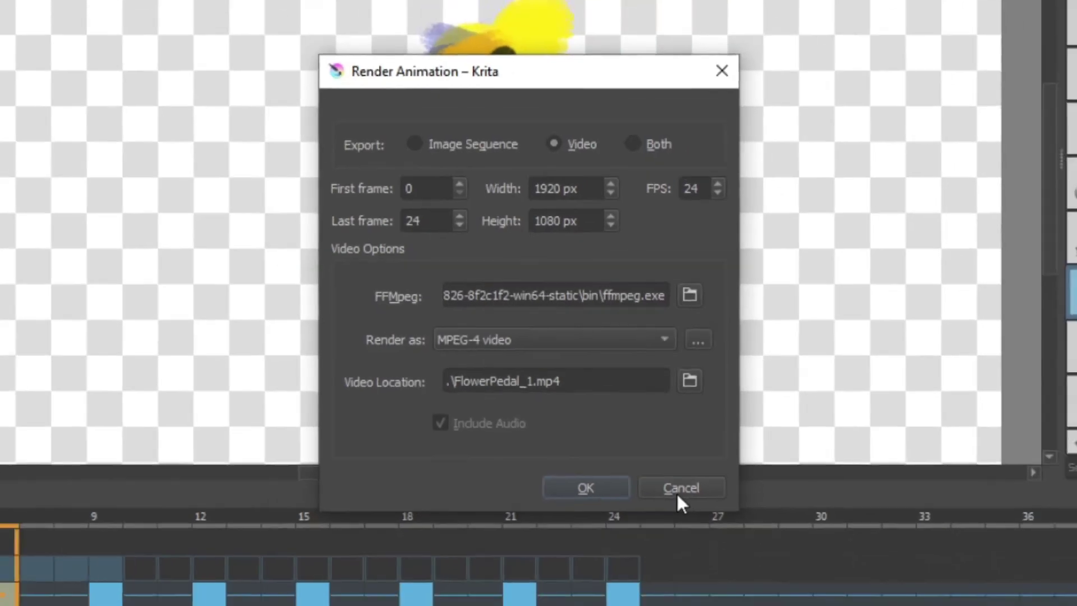
click(671, 508)
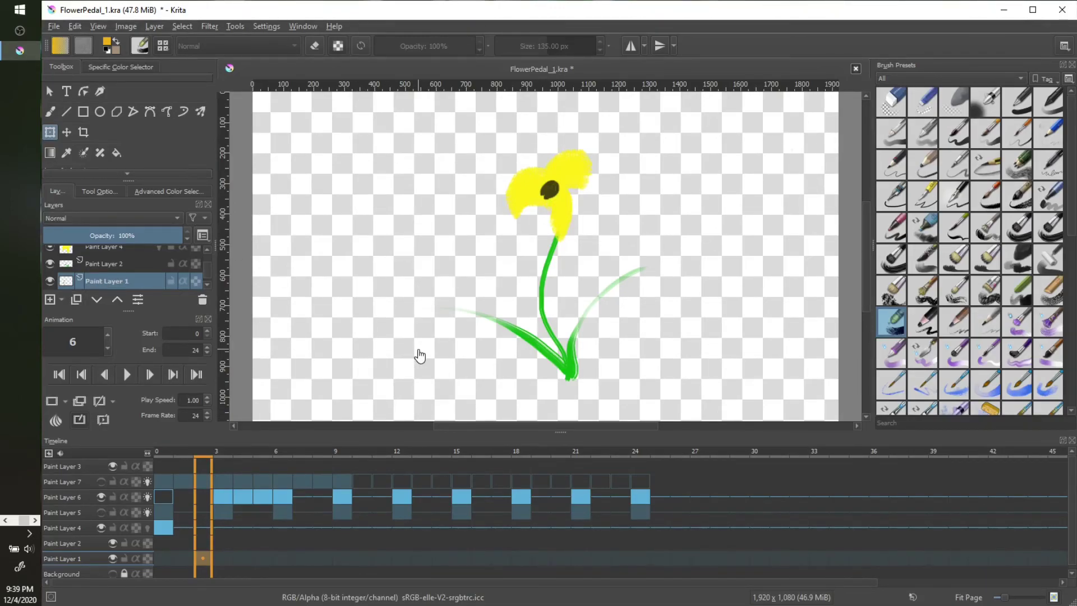
- Preview the petal frames on the Paint Layer 6 timeline
mouse_move(223, 504)
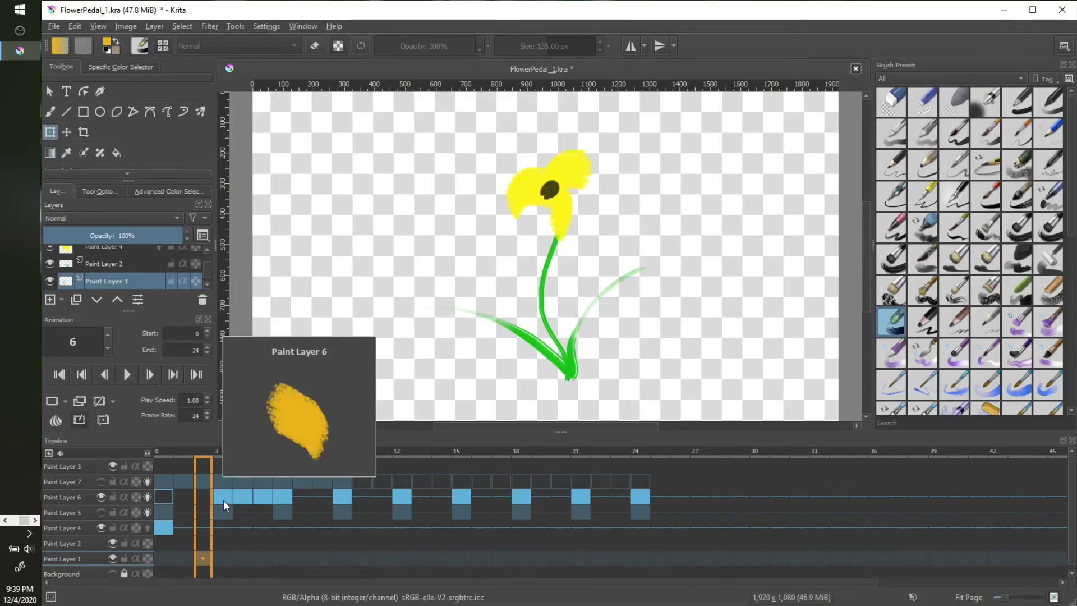